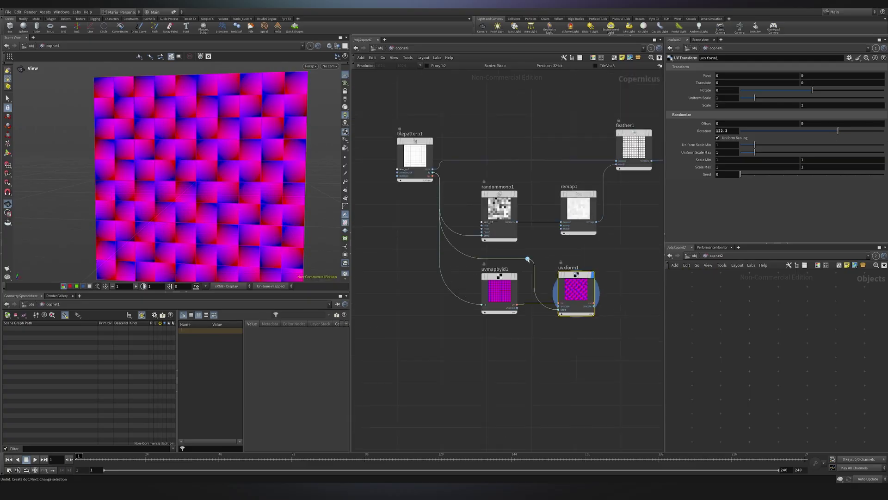
{"action": "left_click_drag", "start_coordinate": [527, 259], "coordinate": [537, 326]}
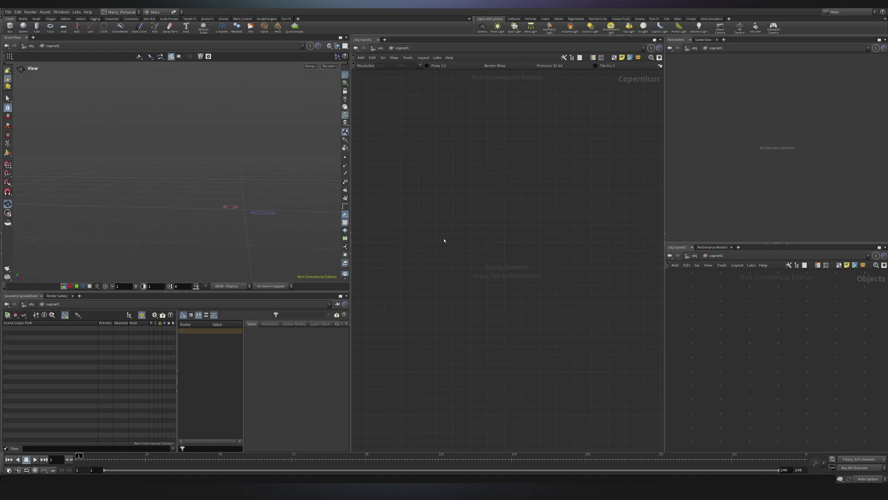
Add a Tile Pattern node to the empty Copernicus network.
{"action": "key", "text": "Tab"}
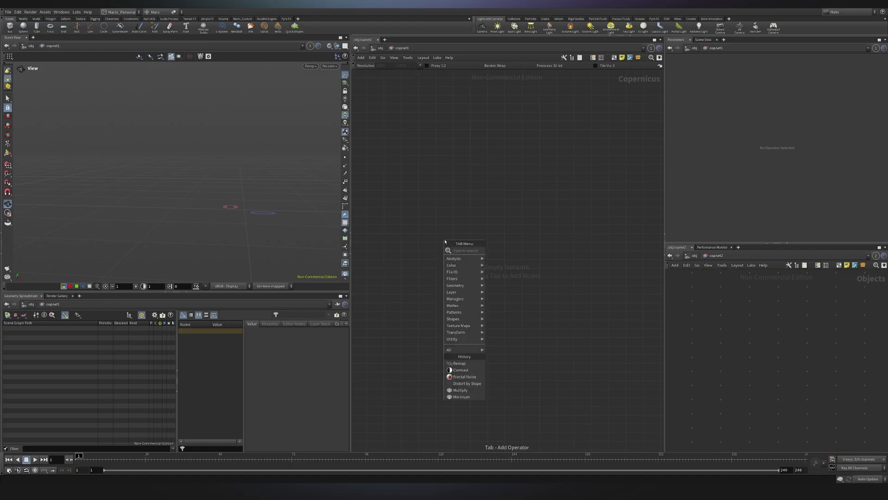
{"action": "type", "text": "tilep"}
{"action": "key", "text": "Return"}
{"action": "left_click", "coordinate": [445, 242]}
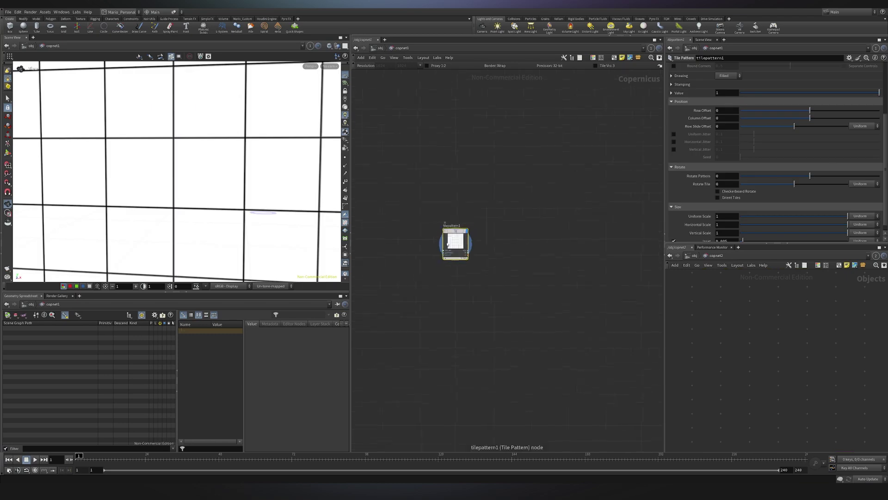
{"action": "scroll", "coordinate": [453, 236], "scroll_direction": "up", "scroll_amount": 4}
{"action": "scroll", "coordinate": [180, 171], "scroll_direction": "down", "scroll_amount": 8}
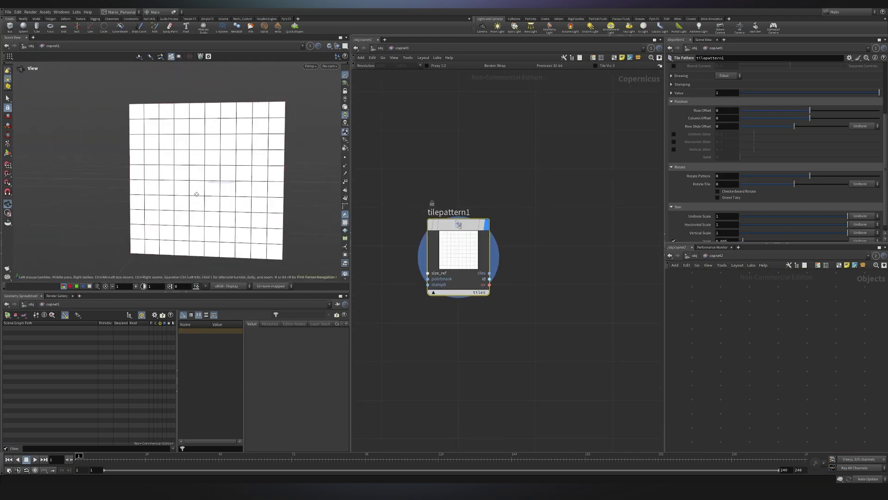
Add a Random Mono node beside the Tile Pattern node.
{"action": "middle_click_drag", "start_coordinate": [572, 299], "coordinate": [526, 250]}
{"action": "key", "text": "Tab"}
{"action": "type", "text": "randomm"}
{"action": "key", "text": "Return"}
{"action": "left_click", "coordinate": [570, 234]}
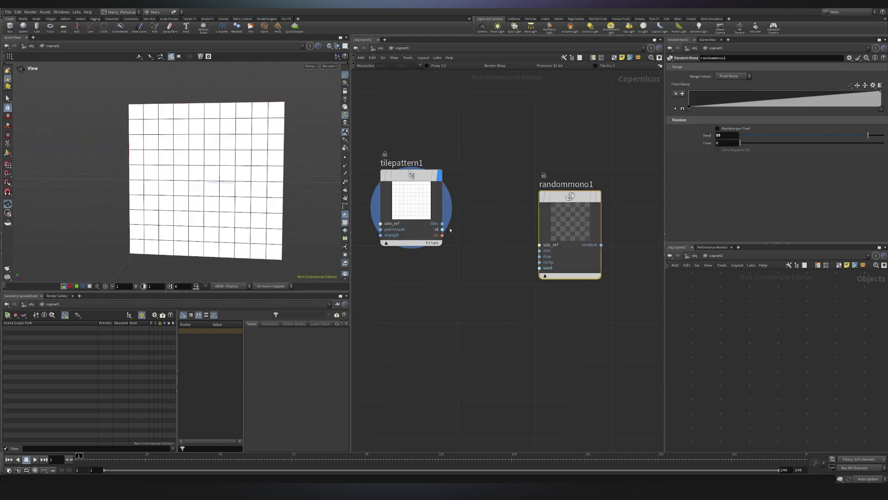
Connect the Tile Pattern's id output to the Random Mono seed input, display Random Mono, and place it lower than the Tile Pattern.
{"action": "left_click", "coordinate": [442, 229]}
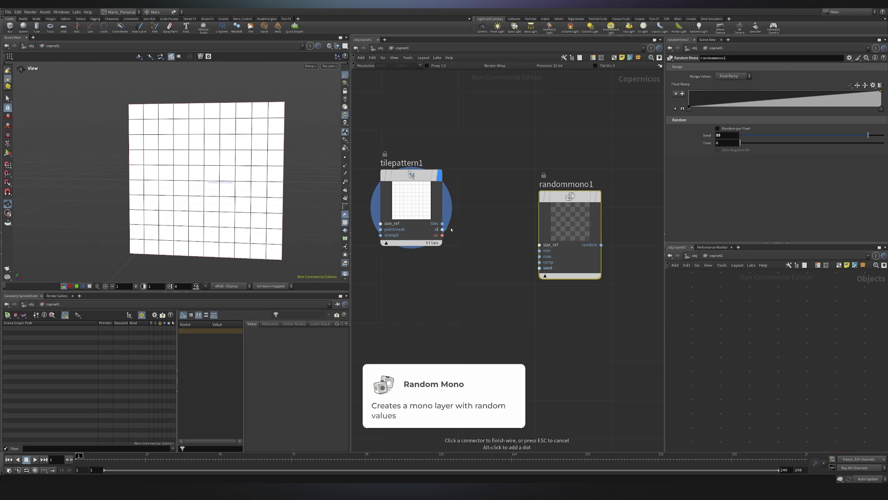
{"action": "left_click", "coordinate": [539, 268]}
{"action": "left_click", "coordinate": [597, 197]}
{"action": "left_click_drag", "start_coordinate": [570, 217], "coordinate": [556, 286]}
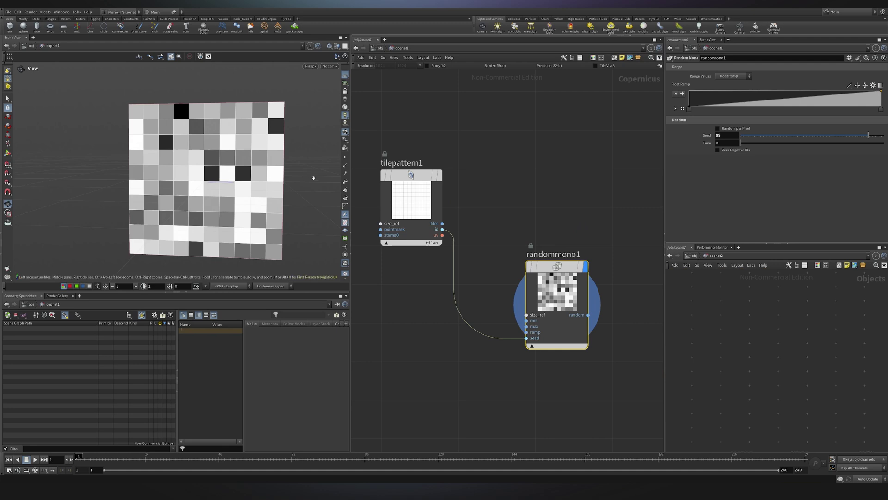
Add a Remap node fed by the Random Mono output and set its Output Min to 0.77.
{"action": "scroll", "coordinate": [518, 232], "scroll_direction": "down", "scroll_amount": 1}
{"action": "middle_click_drag", "start_coordinate": [625, 255], "coordinate": [555, 256]}
{"action": "key", "text": "Tab"}
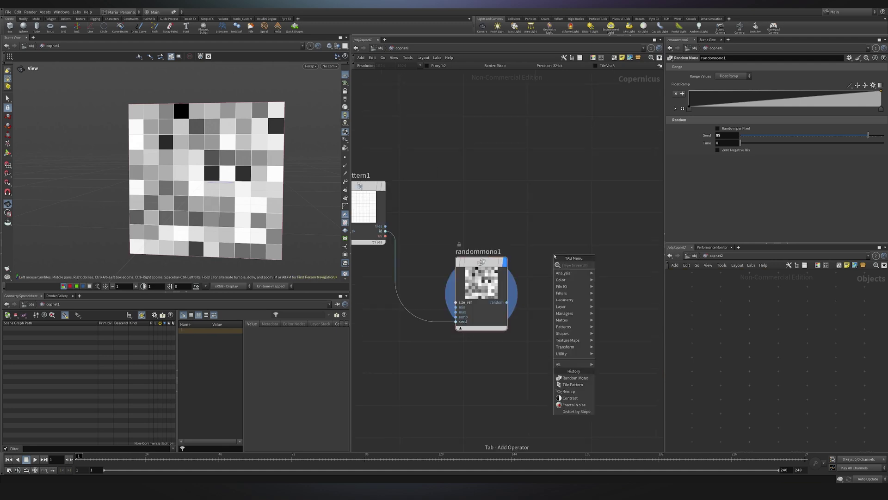
{"action": "type", "text": "null"}
{"action": "key", "text": "Return"}
{"action": "left_click", "coordinate": [589, 258]}
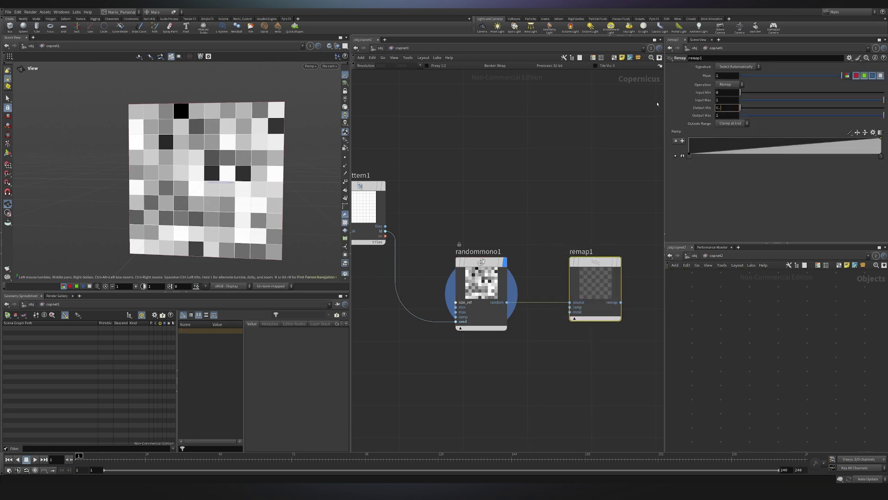
{"action": "key", "text": "Return"}
Add a Feather node above the Remap node.
{"action": "scroll", "coordinate": [582, 243], "scroll_direction": "down", "scroll_amount": 2}
{"action": "middle_click_drag", "start_coordinate": [582, 242], "coordinate": [565, 269]}
{"action": "key", "text": "Tab"}
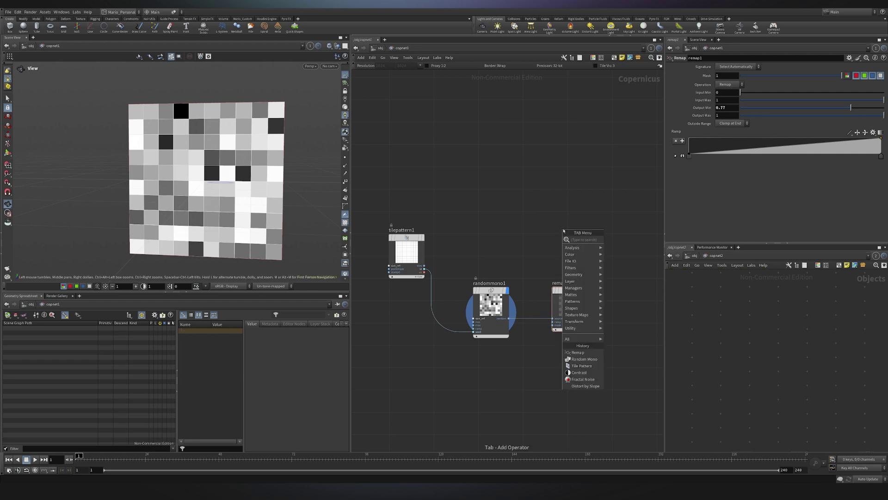
{"action": "type", "text": "null"}
{"action": "key", "text": "Return"}
{"action": "left_click", "coordinate": [564, 230]}
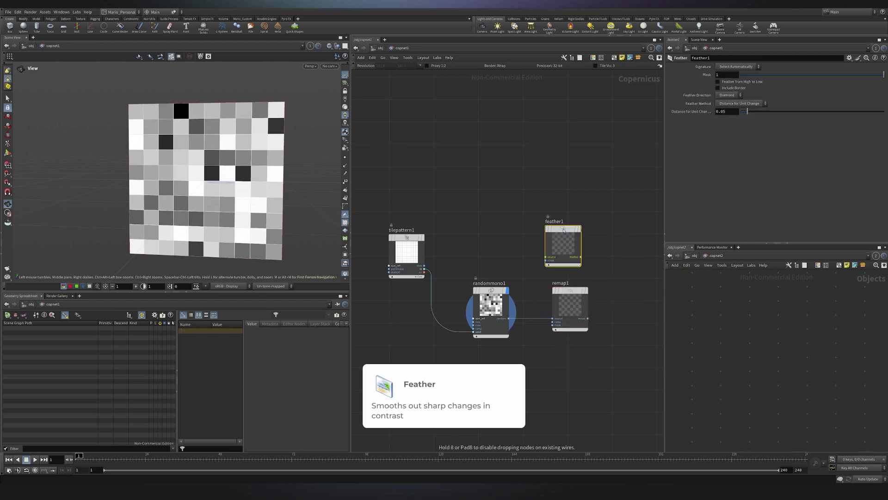
Connect the Tile Pattern's tiles output to the Feather source input and display the Feather node.
{"action": "scroll", "coordinate": [426, 272], "scroll_direction": "up", "scroll_amount": 3}
{"action": "left_click", "coordinate": [422, 263]}
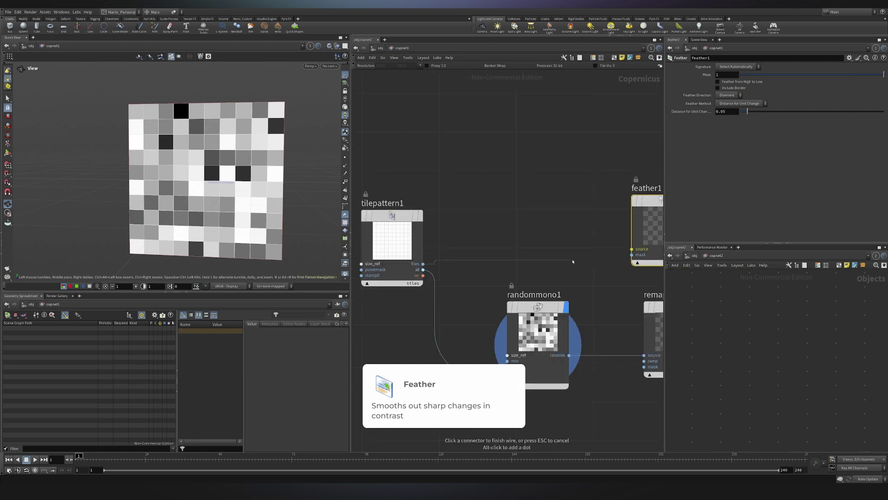
{"action": "middle_click_drag", "start_coordinate": [575, 262], "coordinate": [495, 258]}
{"action": "left_click", "coordinate": [549, 246]}
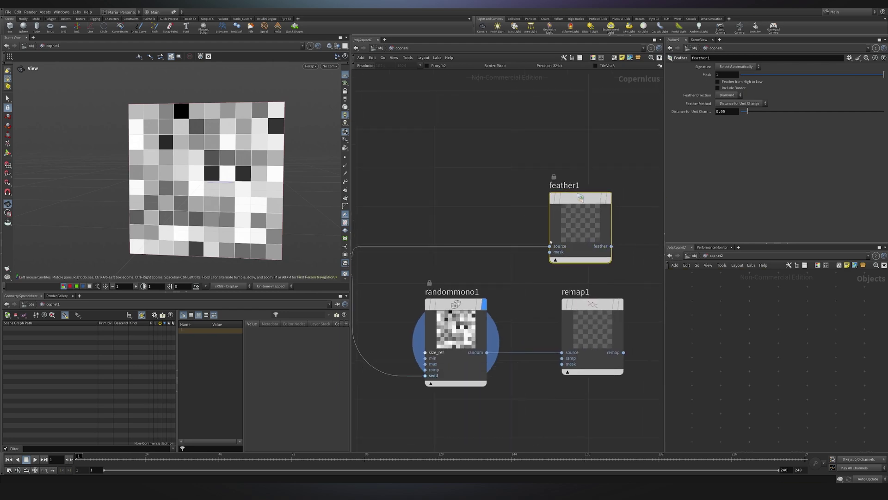
{"action": "left_click", "coordinate": [609, 199]}
{"action": "left_click_drag", "start_coordinate": [597, 200], "coordinate": [604, 201]}
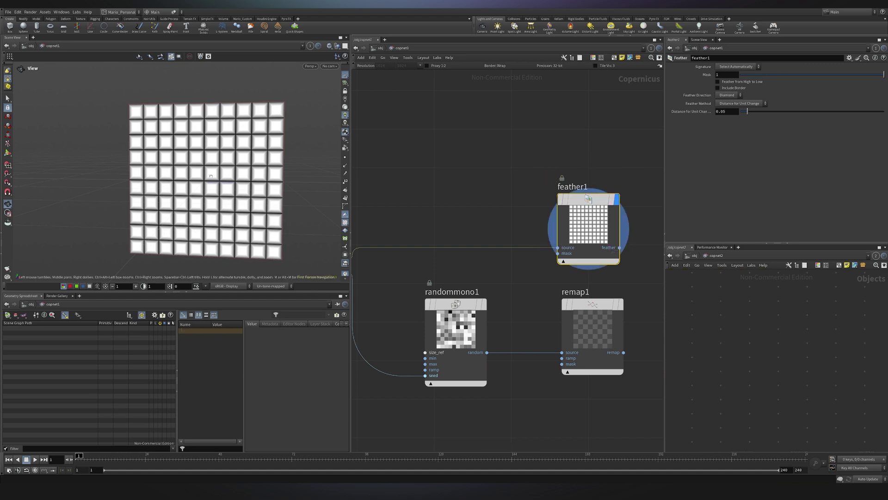
Move the Feather node past the Remap node and connect the Remap output to the Feather mask input.
{"action": "scroll", "coordinate": [221, 175], "scroll_direction": "up", "scroll_amount": 2}
{"action": "scroll", "coordinate": [486, 287], "scroll_direction": "down", "scroll_amount": 3}
{"action": "middle_click_drag", "start_coordinate": [508, 287], "coordinate": [479, 255]}
{"action": "left_click_drag", "start_coordinate": [517, 204], "coordinate": [575, 204]}
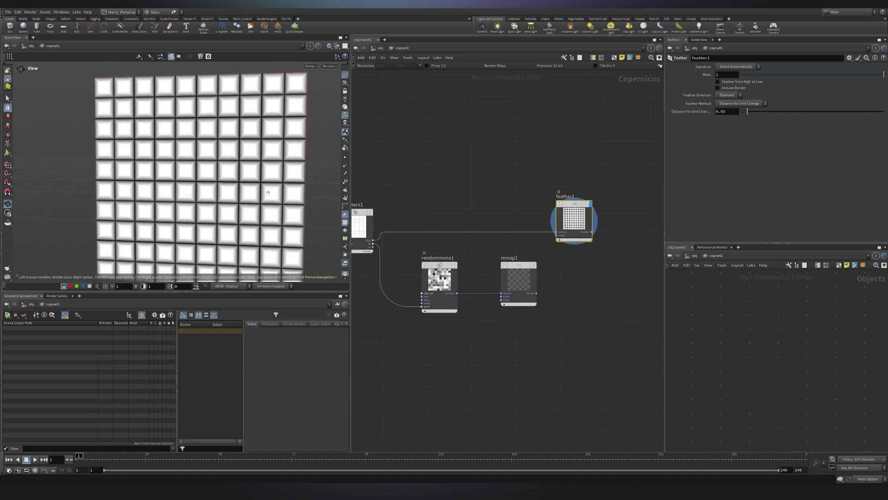
{"action": "left_click", "coordinate": [536, 293]}
{"action": "left_click", "coordinate": [556, 235]}
{"action": "middle_click_drag", "start_coordinate": [627, 257], "coordinate": [589, 284]}
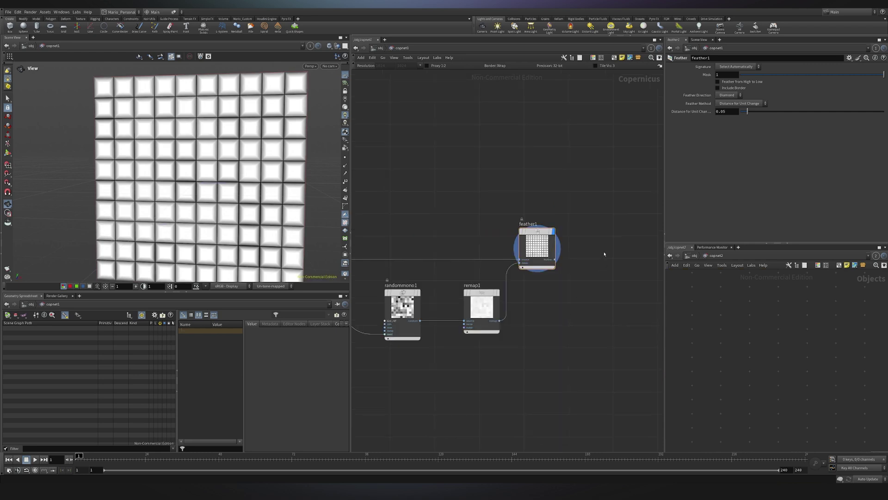
Add a Blur node after Feather, line it up with Feather, and display its result.
{"action": "key", "text": "Tab"}
{"action": "type", "text": "blur"}
{"action": "key", "text": "Return"}
{"action": "key", "text": "Return"}
{"action": "left_click_drag", "start_coordinate": [601, 267], "coordinate": [611, 245]}
{"action": "scroll", "coordinate": [615, 235], "scroll_direction": "up", "scroll_amount": 3}
{"action": "middle_click_drag", "start_coordinate": [634, 230], "coordinate": [594, 228]}
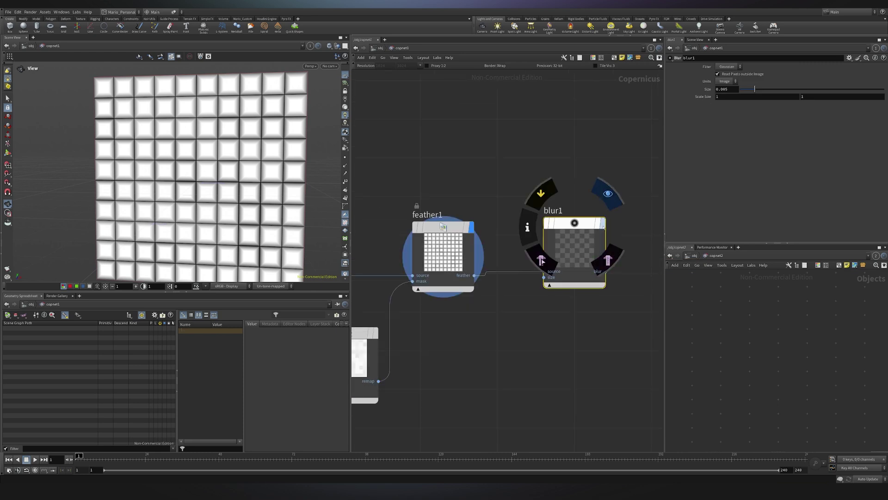
{"action": "left_click", "coordinate": [600, 227]}
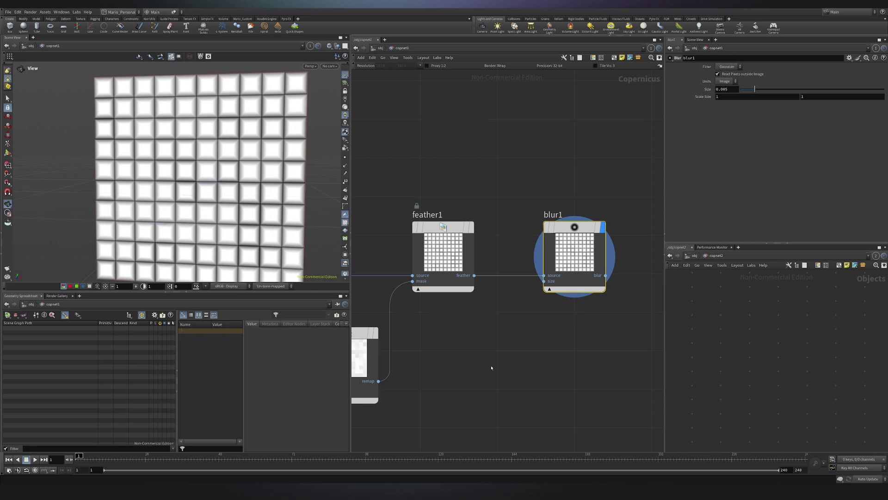
Add a UV Map by ID node below Random Mono, feed it the Tile Pattern's id output, and display it.
{"action": "scroll", "coordinate": [478, 370], "scroll_direction": "down", "scroll_amount": 5}
{"action": "middle_click_drag", "start_coordinate": [463, 372], "coordinate": [551, 299]}
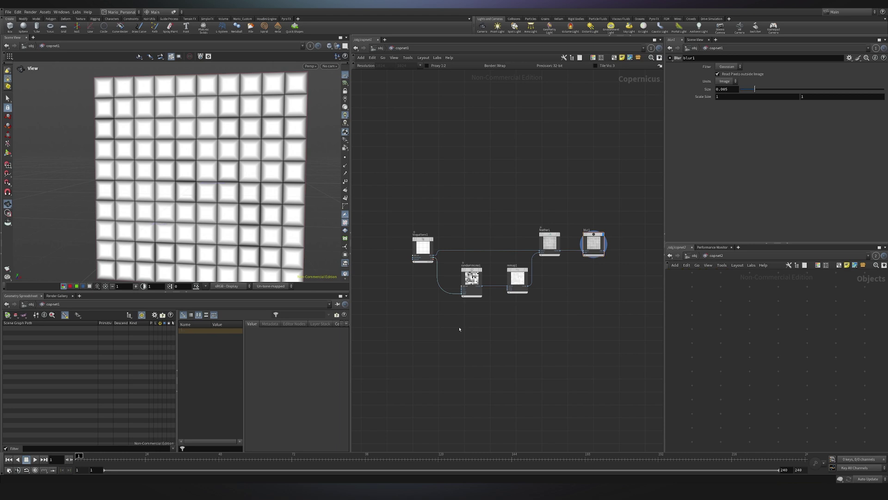
{"action": "key", "text": "Tab"}
{"action": "type", "text": "UVMB"}
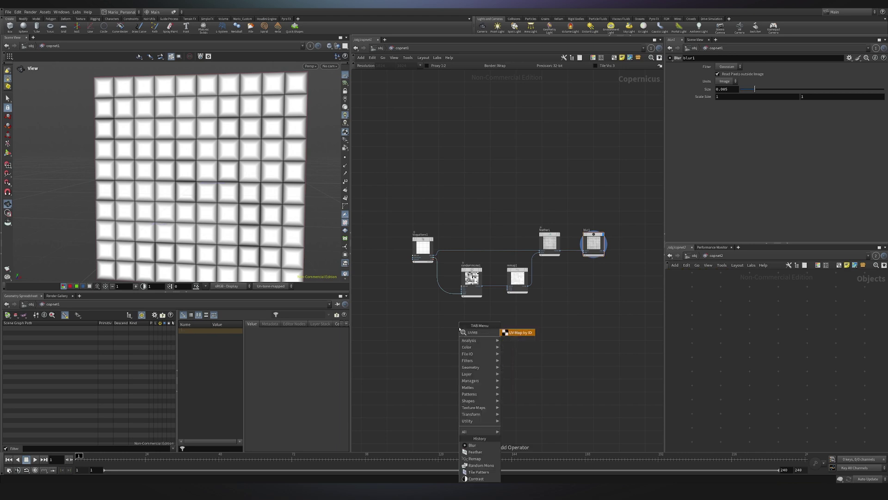
{"action": "key", "text": "Return"}
{"action": "scroll", "coordinate": [463, 340], "scroll_direction": "up", "scroll_amount": 4}
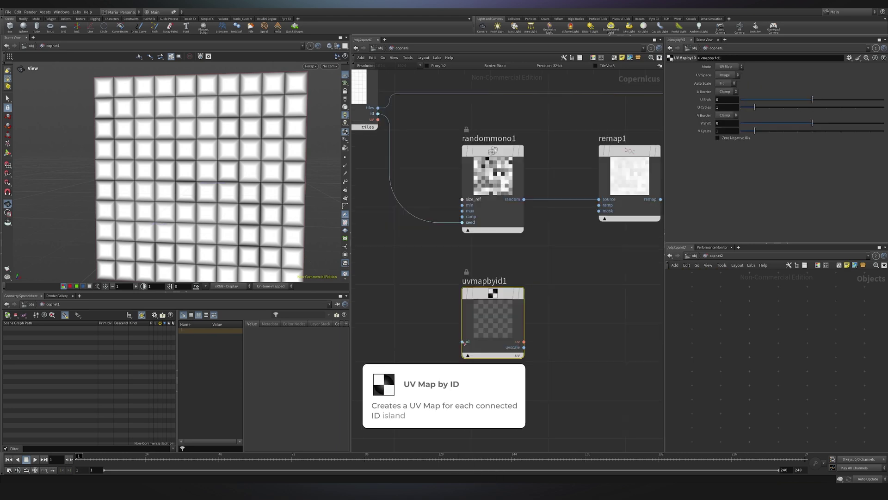
{"action": "left_click_drag", "start_coordinate": [465, 343], "coordinate": [377, 114]}
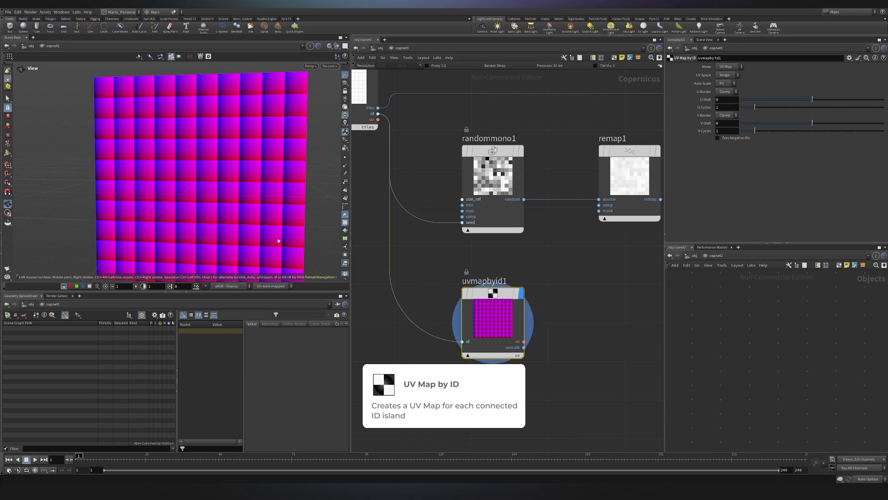
Add a UV Transform node after the UV Map by ID node and display it.
{"action": "middle_click_drag", "start_coordinate": [573, 308], "coordinate": [523, 301]}
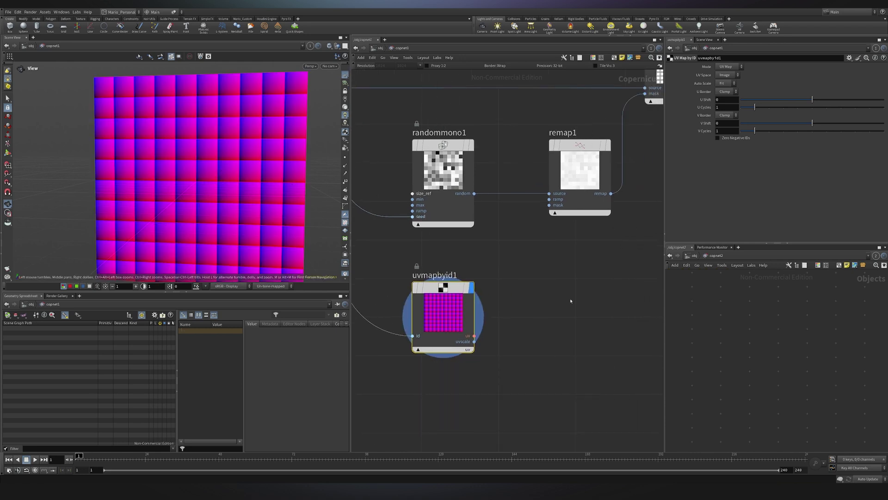
{"action": "key", "text": "Tab"}
{"action": "type", "text": "UVTR"}
{"action": "key", "text": "Return"}
{"action": "left_click", "coordinate": [573, 298]}
{"action": "left_click_drag", "start_coordinate": [574, 300], "coordinate": [585, 288]}
Set the UV Transform's Randomize Rotation to 122.3 and connect its seed input to the Tile Pattern's id output.
{"action": "left_click_drag", "start_coordinate": [740, 131], "coordinate": [838, 138]}
{"action": "left_click", "coordinate": [546, 345]}
{"action": "middle_click_drag", "start_coordinate": [372, 216], "coordinate": [474, 265]}
{"action": "left_click", "coordinate": [433, 156]}
Add a dot to the UV Transform's seed wire and move it above the UV nodes to route the wire cleanly.
{"action": "scroll", "coordinate": [588, 330], "scroll_direction": "down", "scroll_amount": 1}
{"action": "middle_click_drag", "start_coordinate": [587, 329], "coordinate": [450, 279]}
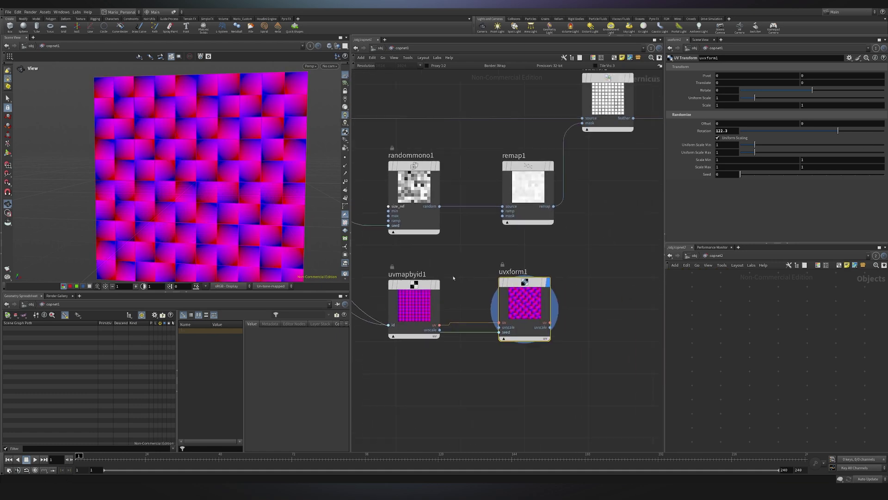
{"action": "left_click_drag", "start_coordinate": [492, 253], "coordinate": [584, 345]}
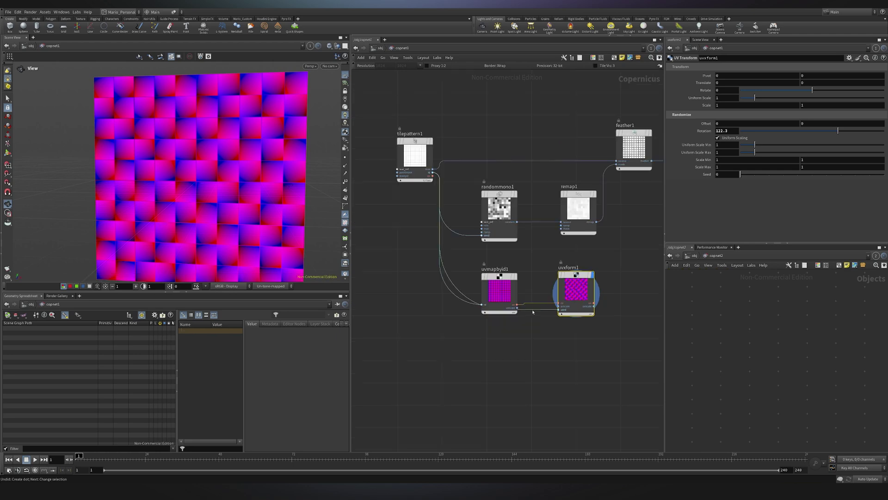
{"action": "left_click", "coordinate": [531, 309], "text": "alt"}
{"action": "left_click_drag", "start_coordinate": [531, 310], "coordinate": [528, 259]}
Add a second Remap node, connect the UV Transform's uv output to its source, and display it.
{"action": "middle_click_drag", "start_coordinate": [605, 332], "coordinate": [513, 336]}
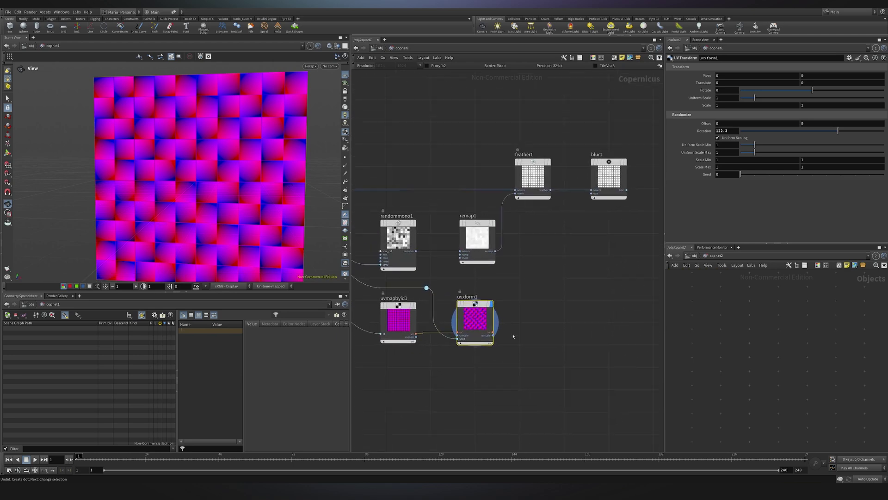
{"action": "left_click_drag", "start_coordinate": [519, 282], "coordinate": [453, 365]}
{"action": "key", "text": "Tab"}
{"action": "type", "text": "remap"}
{"action": "key", "text": "Return"}
{"action": "left_click", "coordinate": [533, 325]}
{"action": "scroll", "coordinate": [521, 334], "scroll_direction": "up", "scroll_amount": 3}
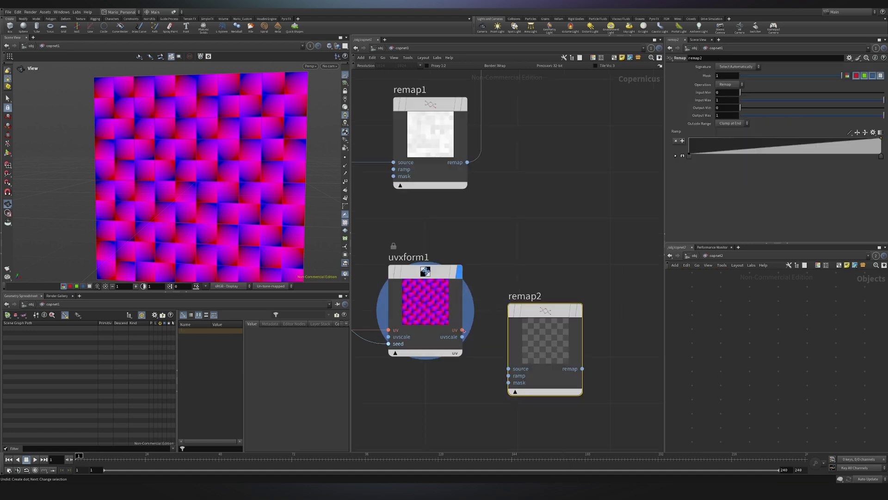
{"action": "left_click_drag", "start_coordinate": [462, 330], "coordinate": [508, 368]}
{"action": "left_click", "coordinate": [579, 310]}
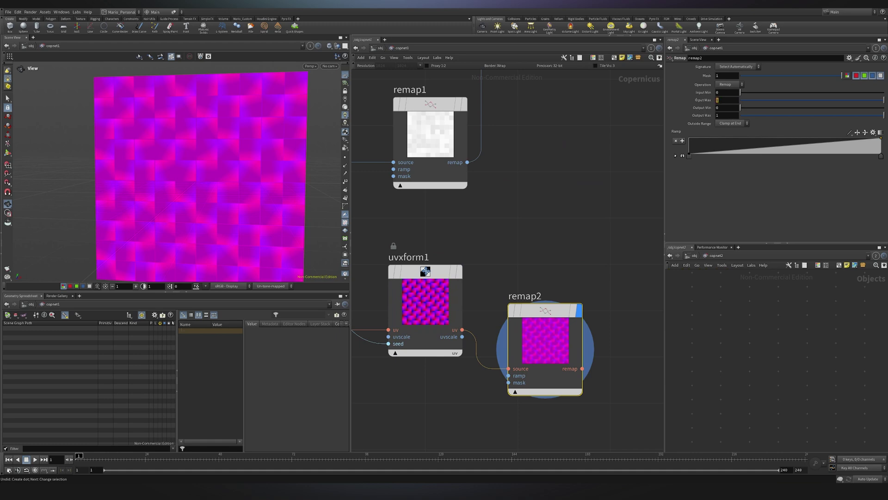
Set the second Remap's Input Min to -1 and align the node beside the UV Transform.
{"action": "key", "text": "shift+Tab"}
{"action": "key", "text": "Return"}
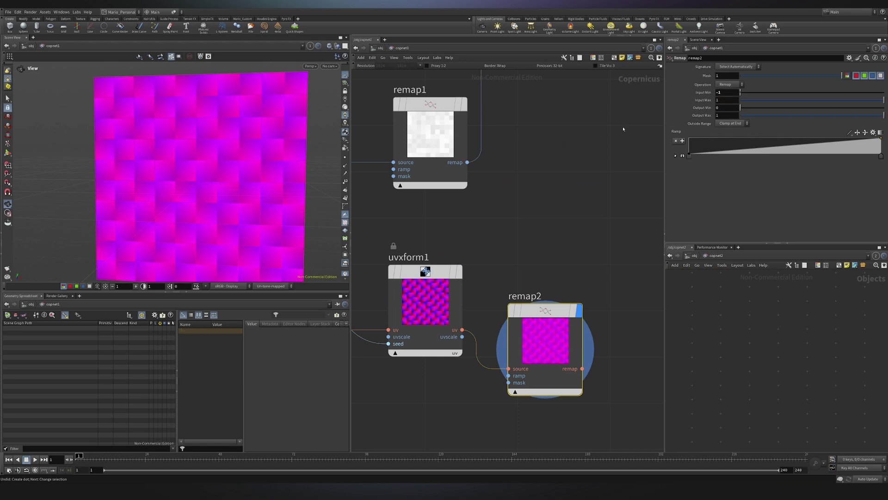
{"action": "left_click_drag", "start_coordinate": [537, 310], "coordinate": [575, 268]}
{"action": "scroll", "coordinate": [578, 212], "scroll_direction": "down", "scroll_amount": 4}
{"action": "middle_click_drag", "start_coordinate": [578, 212], "coordinate": [523, 247]}
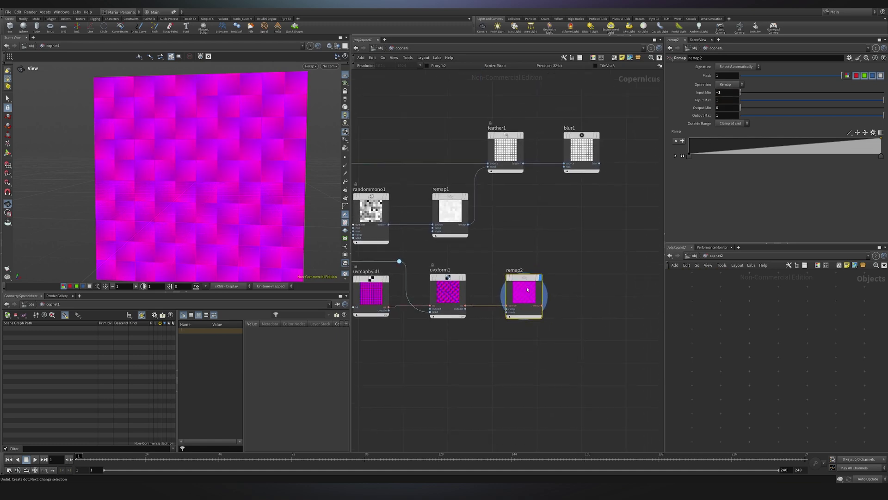
{"action": "left_click_drag", "start_coordinate": [528, 290], "coordinate": [508, 289]}
Add a UV to Mono node after the second Remap and display it.
{"action": "key", "text": "Tab"}
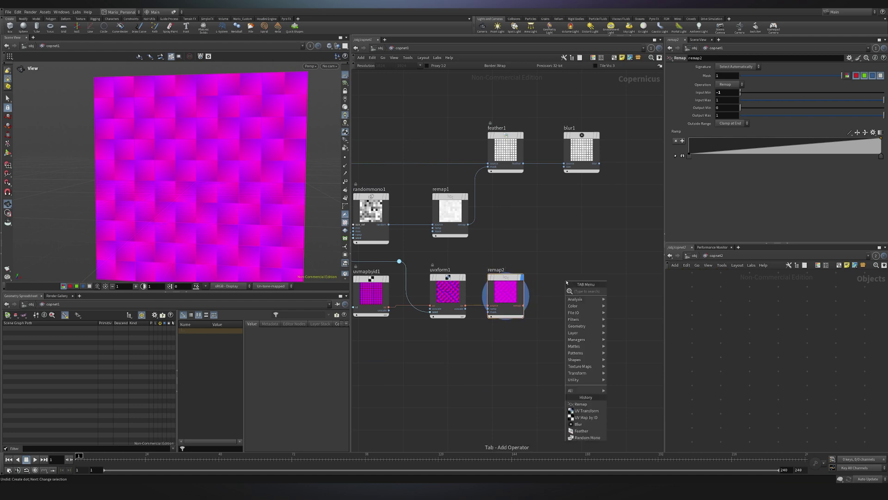
{"action": "type", "text": "mono"}
{"action": "key", "text": "Return"}
{"action": "left_click", "coordinate": [581, 293]}
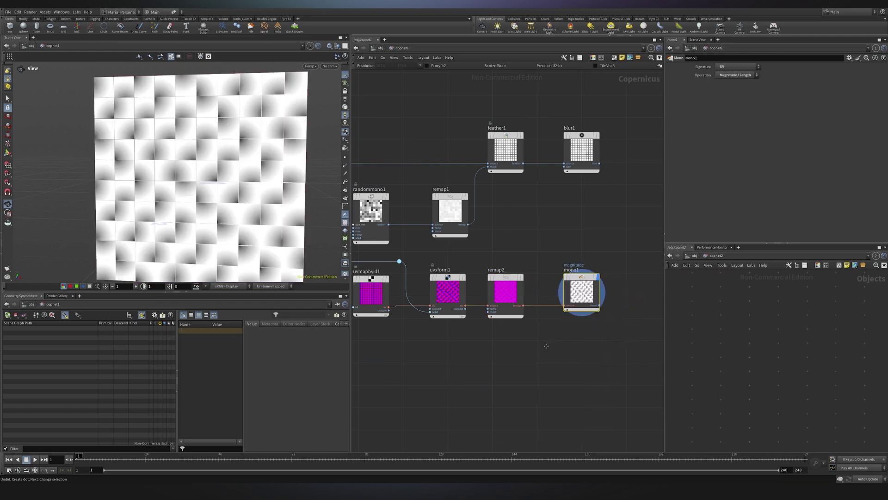
Add a Minimum blend node after the Blur and Mono nodes and connect the Blur output to its bg input.
{"action": "middle_click_drag", "start_coordinate": [552, 345], "coordinate": [456, 372]}
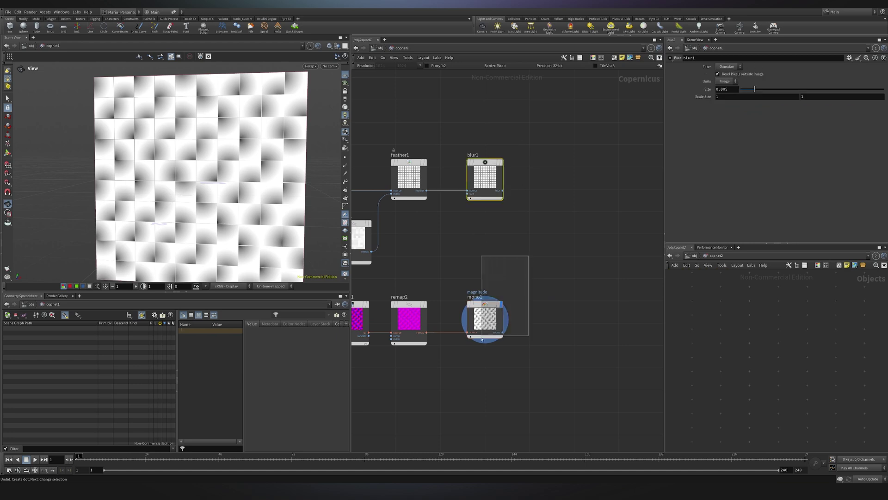
{"action": "key", "text": "Tab"}
{"action": "type", "text": "min"}
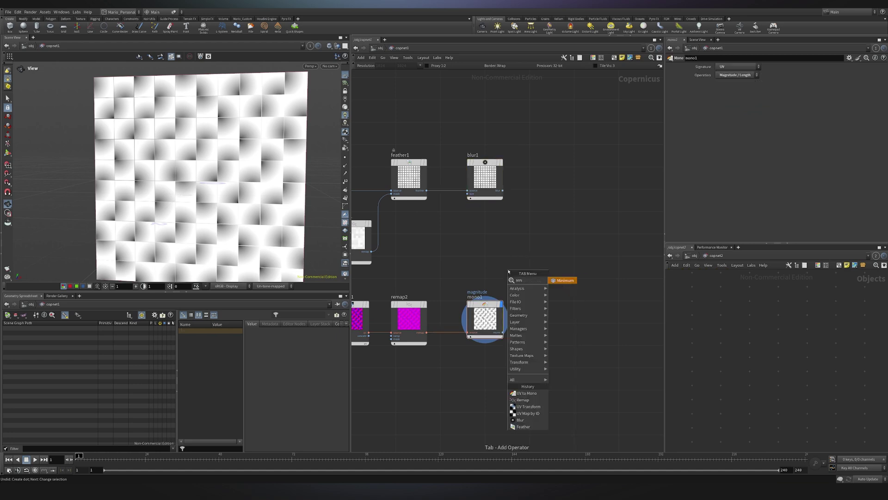
{"action": "key", "text": "Return"}
{"action": "left_click", "coordinate": [553, 253]}
{"action": "scroll", "coordinate": [491, 187], "scroll_direction": "up", "scroll_amount": 4}
{"action": "left_click", "coordinate": [516, 194]}
{"action": "left_click", "coordinate": [581, 343]}
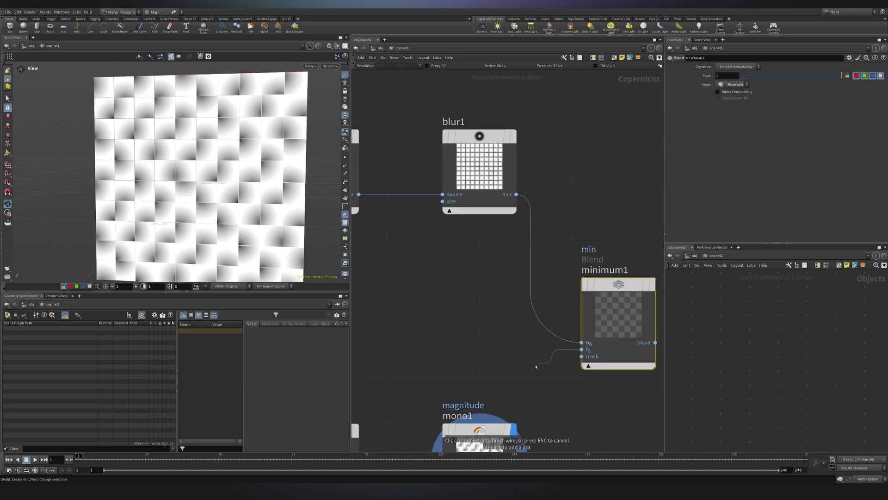
Connect the Mono node's output to the Minimum node's fg input and display the blended result.
{"action": "left_click", "coordinate": [581, 349]}
{"action": "middle_click_drag", "start_coordinate": [521, 372], "coordinate": [501, 258]}
{"action": "left_click", "coordinate": [497, 374]}
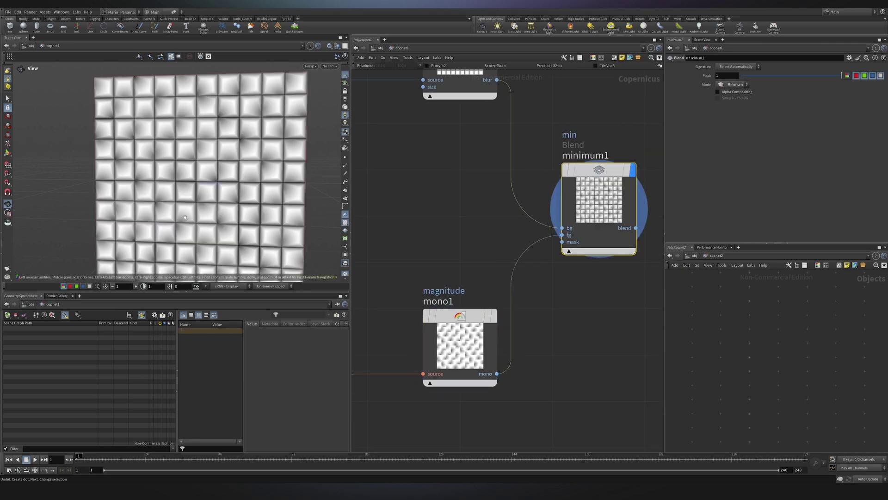
Set the Minimum node's Mask to 0.3 and compare its result with the Mono node's output.
{"action": "scroll", "coordinate": [236, 165], "scroll_direction": "up", "scroll_amount": 6}
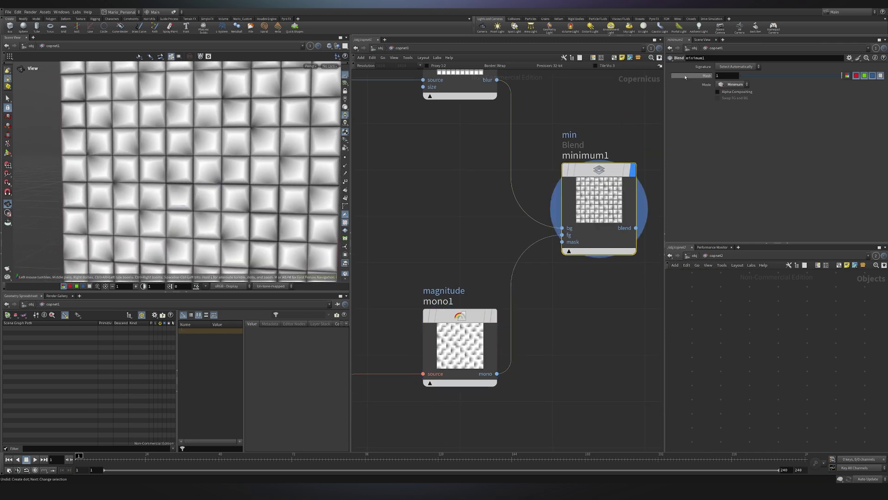
{"action": "mouse_move", "coordinate": [842, 76]}
{"action": "left_mouse_down"}
{"action": "mouse_move", "coordinate": [760, 75]}
{"action": "mouse_move", "coordinate": [770, 76]}
{"action": "left_mouse_up"}
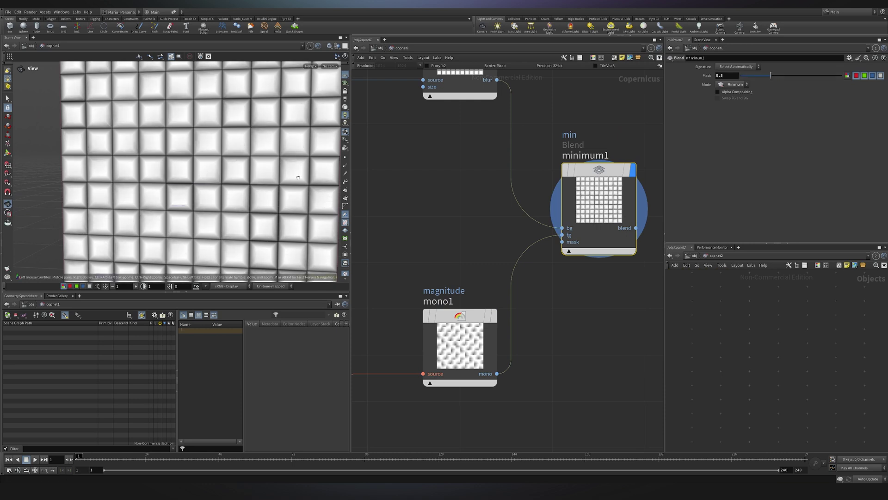
{"action": "left_click", "coordinate": [500, 280]}
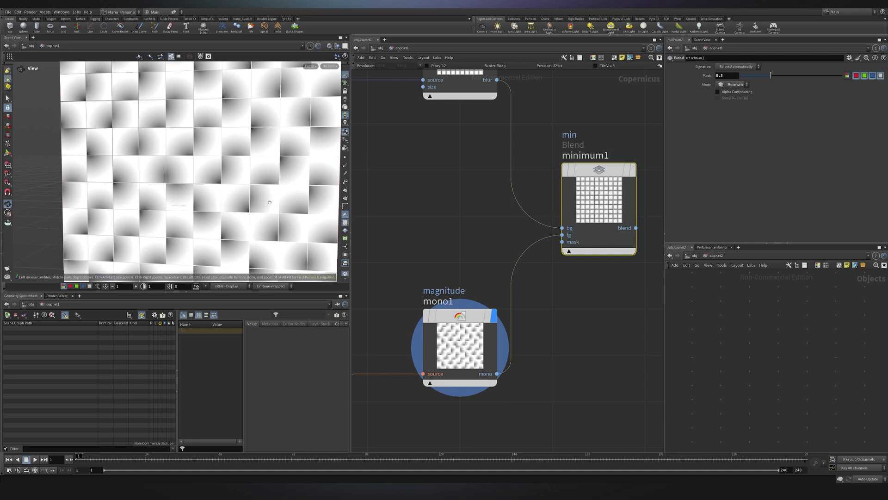
{"action": "left_click", "coordinate": [632, 171]}
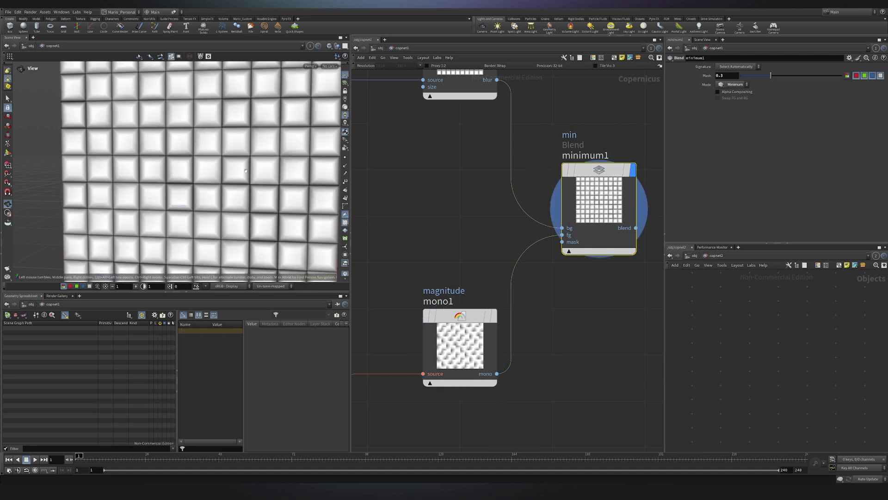
{"action": "key", "text": "ctrl+z"}
Add a Distort by Slope setup after the Minimum node and place its Distort node level with the blend.
{"action": "scroll", "coordinate": [569, 276], "scroll_direction": "down", "scroll_amount": 10}
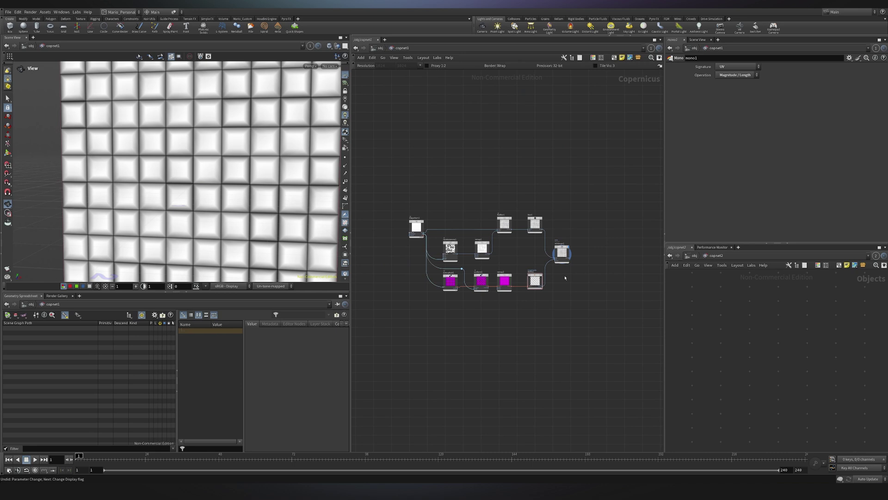
{"action": "scroll", "coordinate": [565, 272], "scroll_direction": "up", "scroll_amount": 5}
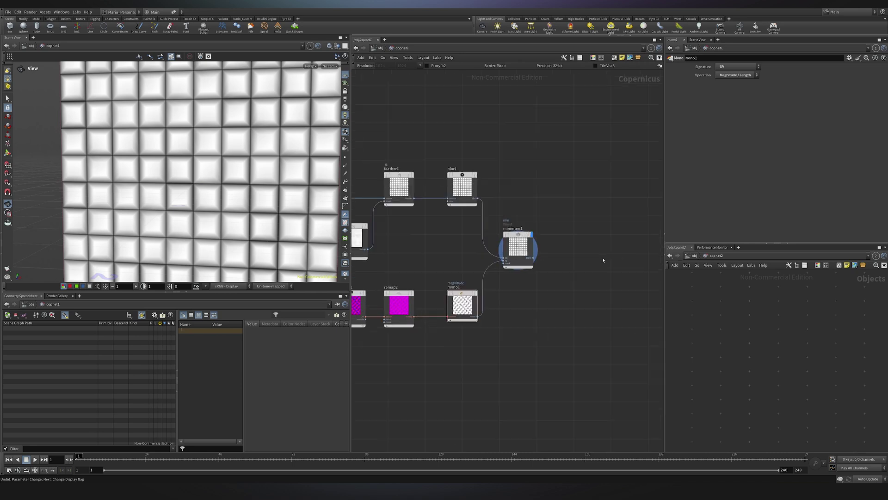
{"action": "key", "text": "Tab"}
{"action": "type", "text": "dbs"}
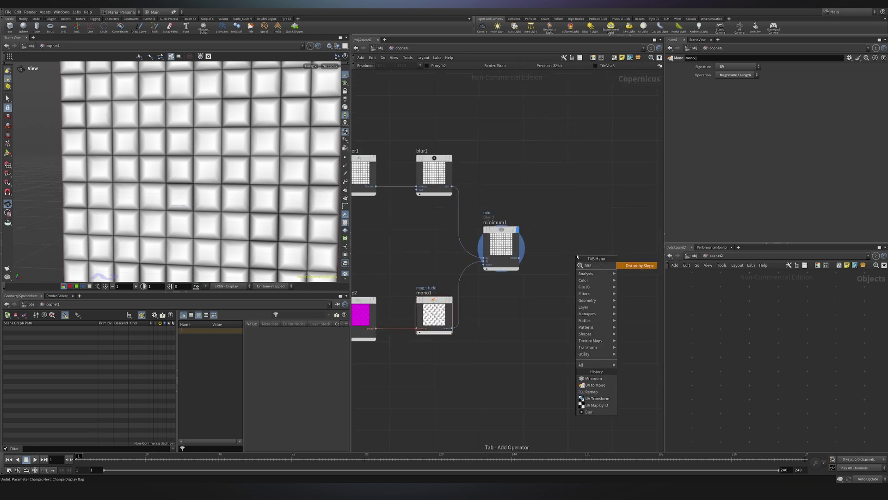
{"action": "key", "text": "Return"}
{"action": "left_click", "coordinate": [599, 282]}
{"action": "left_click_drag", "start_coordinate": [598, 282], "coordinate": [608, 244]}
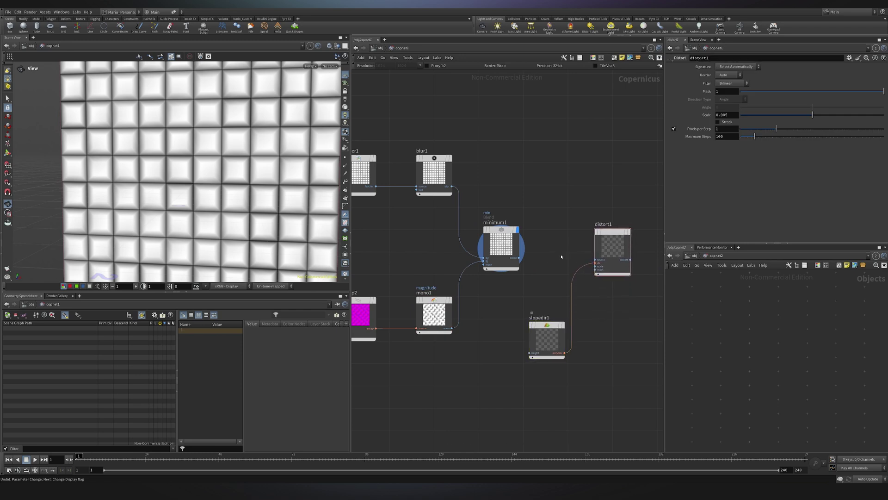
Connect the Minimum node's blend output to the Distort node's source input and display the Distort node.
{"action": "left_click", "coordinate": [518, 258]}
{"action": "left_click", "coordinate": [595, 259]}
{"action": "left_click", "coordinate": [628, 231]}
Add a Fractal Noise node before the Slope Direction node and connect its noise output to the height input.
{"action": "middle_click_drag", "start_coordinate": [545, 369], "coordinate": [569, 303]}
{"action": "left_click_drag", "start_coordinate": [570, 273], "coordinate": [570, 312]}
{"action": "key", "text": "Tab"}
{"action": "type", "text": "F"}
{"action": "key", "text": "Return"}
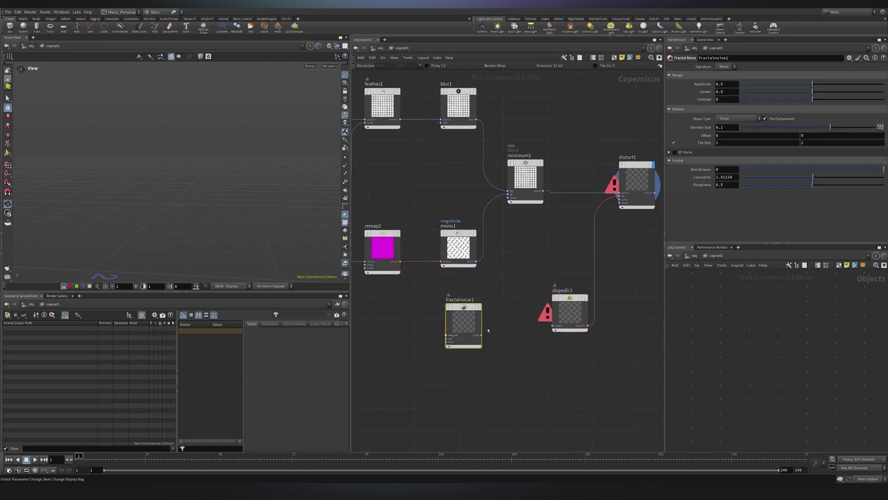
{"action": "left_click_drag", "start_coordinate": [482, 335], "coordinate": [553, 326]}
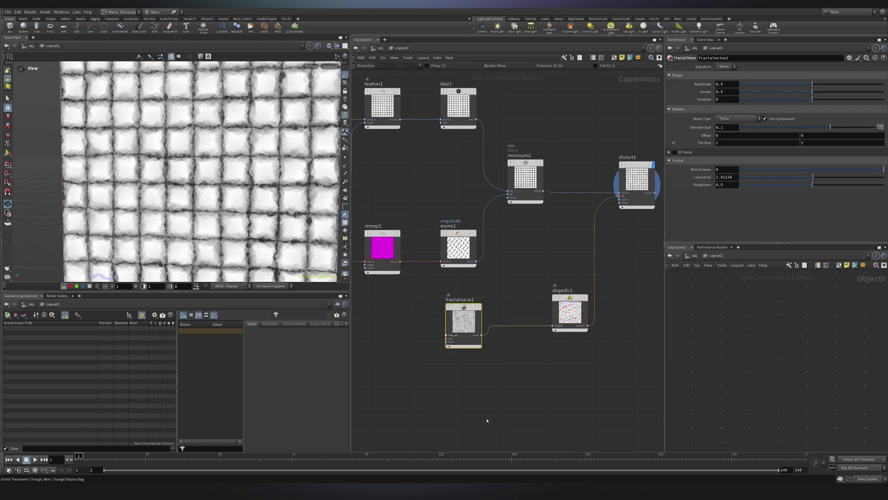
Display the Slope Direction node and examine the network inside it, including its Derivative node.
{"action": "left_click", "coordinate": [585, 297]}
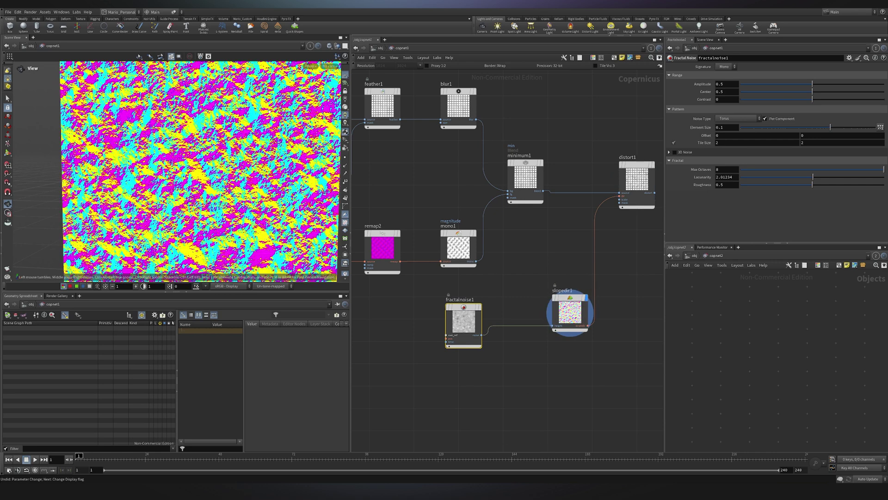
{"action": "right_click_drag", "start_coordinate": [254, 166], "coordinate": [226, 164]}
{"action": "middle_click_drag", "start_coordinate": [226, 164], "coordinate": [216, 164]}
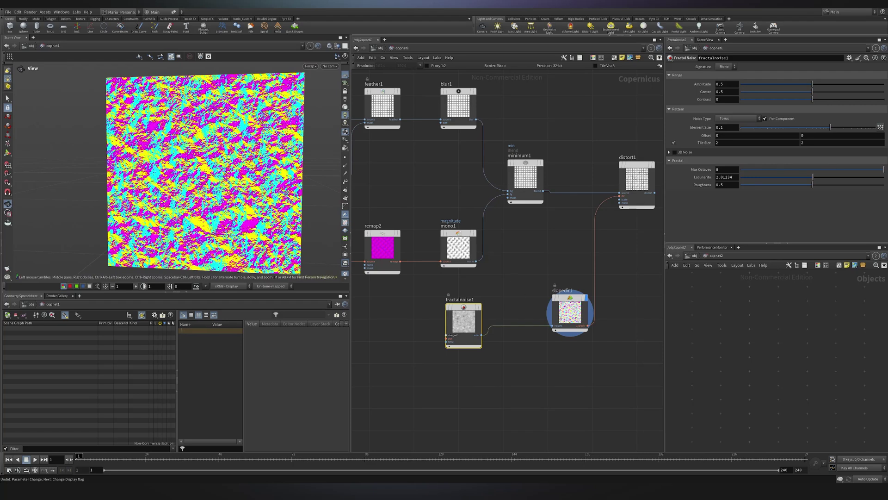
{"action": "double_click", "coordinate": [570, 311]}
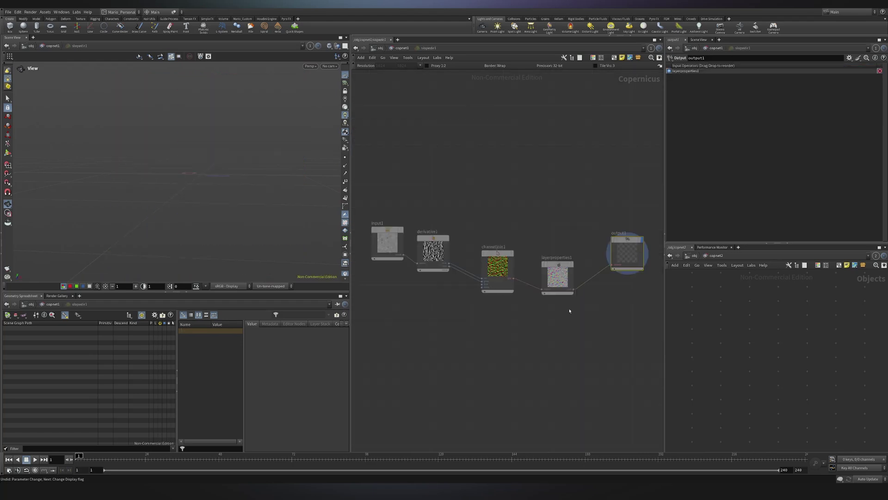
{"action": "left_click", "coordinate": [431, 255]}
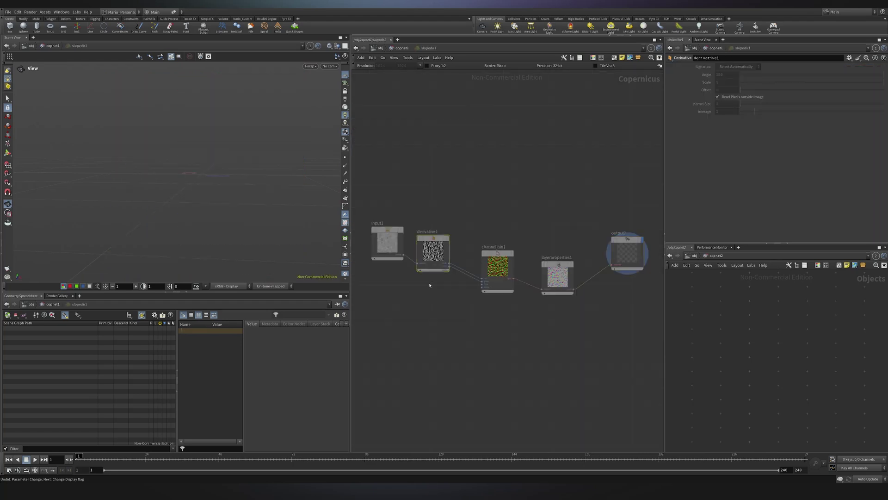
{"action": "key", "text": "u"}
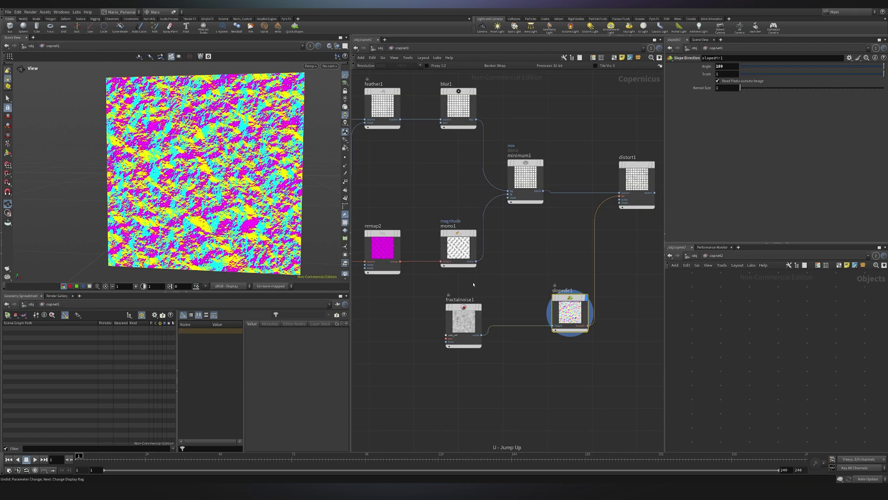
Move the Fractal Noise node closer to the Slope Direction node and set its Amplitude to 0.007.
{"action": "left_click_drag", "start_coordinate": [461, 334], "coordinate": [484, 327]}
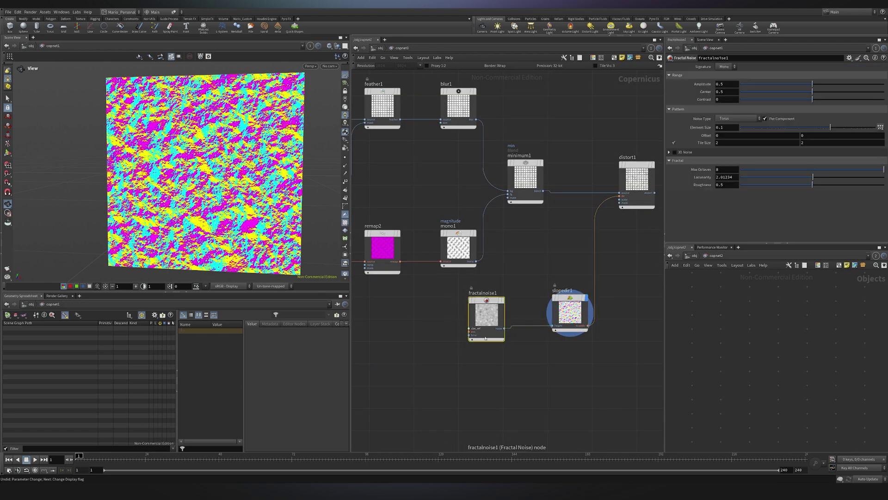
{"action": "left_click_drag", "start_coordinate": [715, 82], "coordinate": [695, 85]}
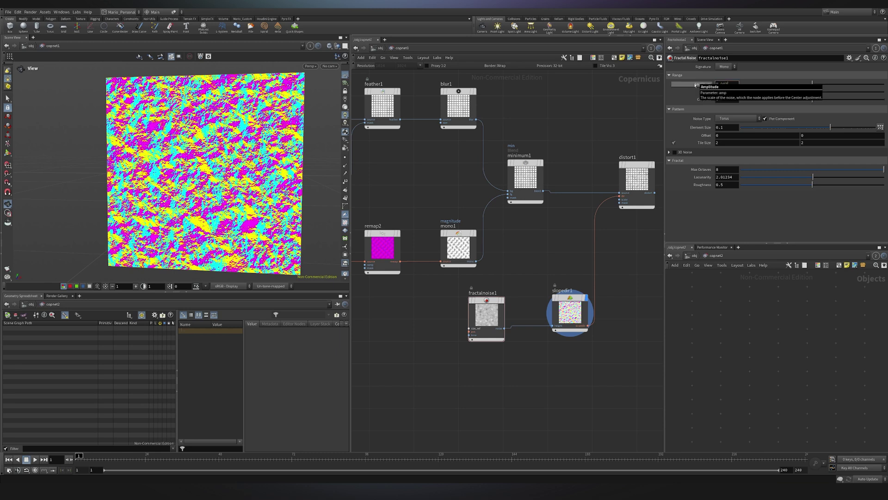
{"action": "type", "text": "0.007"}
{"action": "key", "text": "Return"}
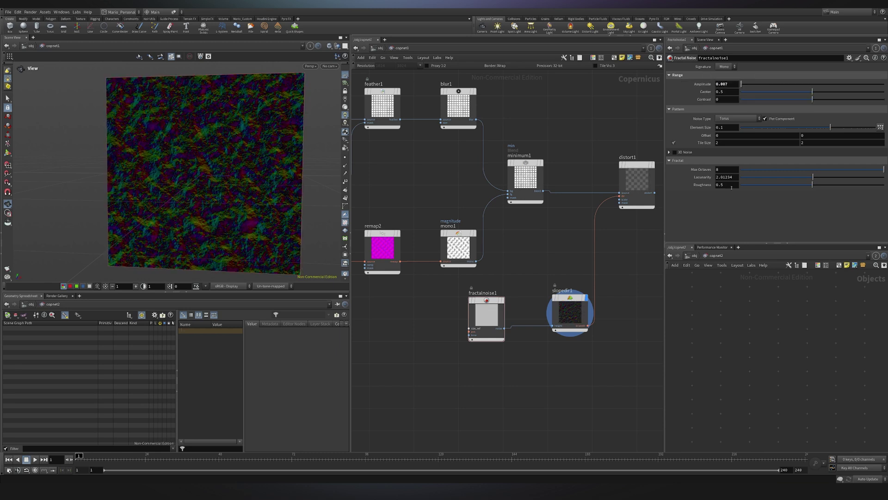
Set the Fractal Noise node's Roughness to 0.34 and its Element Size to 0.015.
{"action": "left_click", "coordinate": [731, 185]}
{"action": "type", "text": "4"}
{"action": "key", "text": "Return"}
{"action": "left_click", "coordinate": [726, 128]}
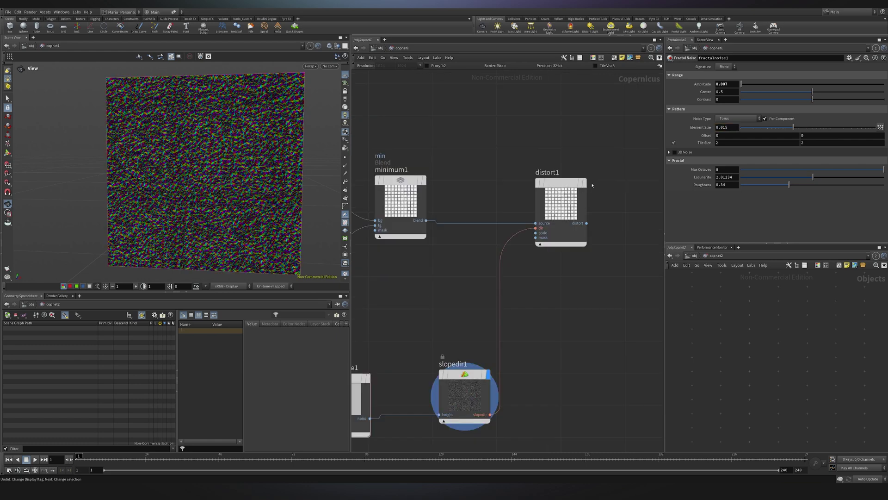
Display the Distort node and raise its Scale to about 0.016.
{"action": "mouse_move", "coordinate": [571, 183]}
{"action": "left_click", "coordinate": [588, 158]}
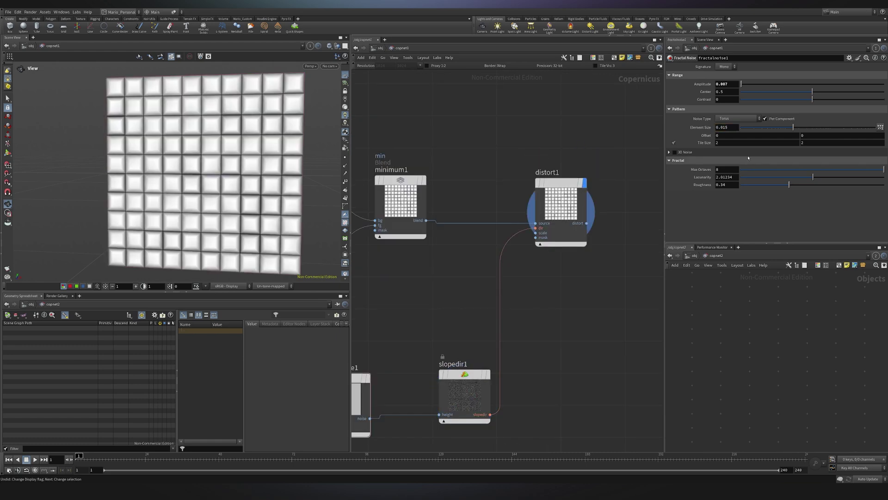
{"action": "left_click", "coordinate": [561, 211]}
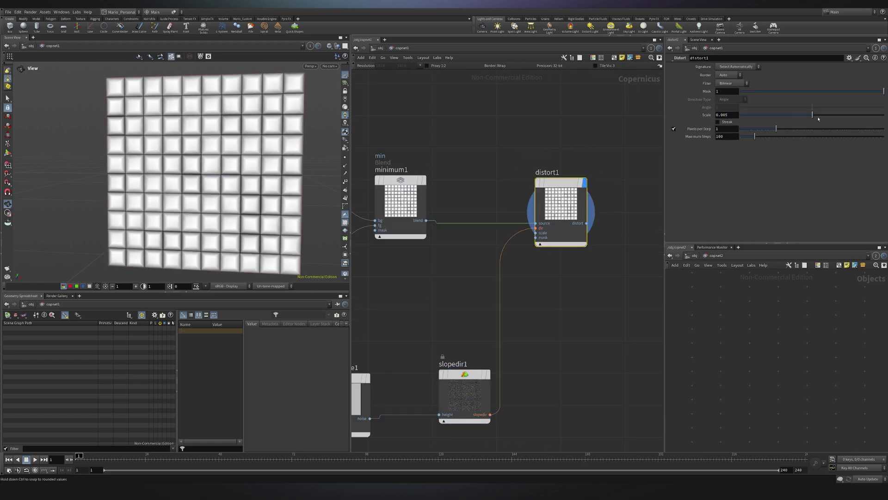
{"action": "left_click_drag", "start_coordinate": [813, 119], "coordinate": [814, 120]}
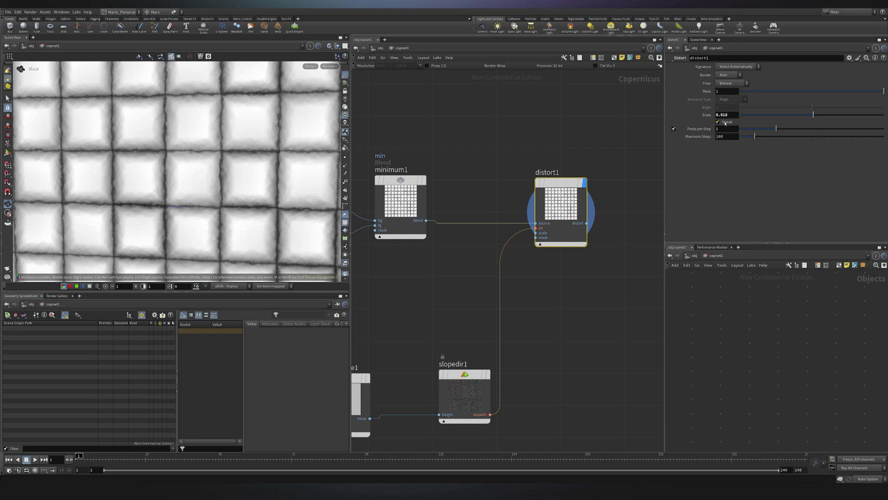
{"action": "left_click_drag", "start_coordinate": [813, 115], "coordinate": [814, 115]}
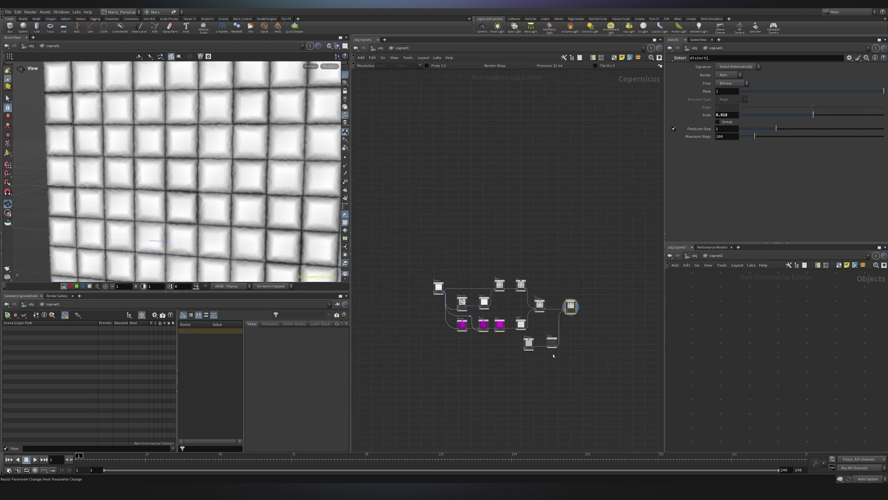
Tidy the node layout, enclose all the nodes in a network box, and show the color palette.
{"action": "middle_click_drag", "start_coordinate": [486, 343], "coordinate": [522, 348]}
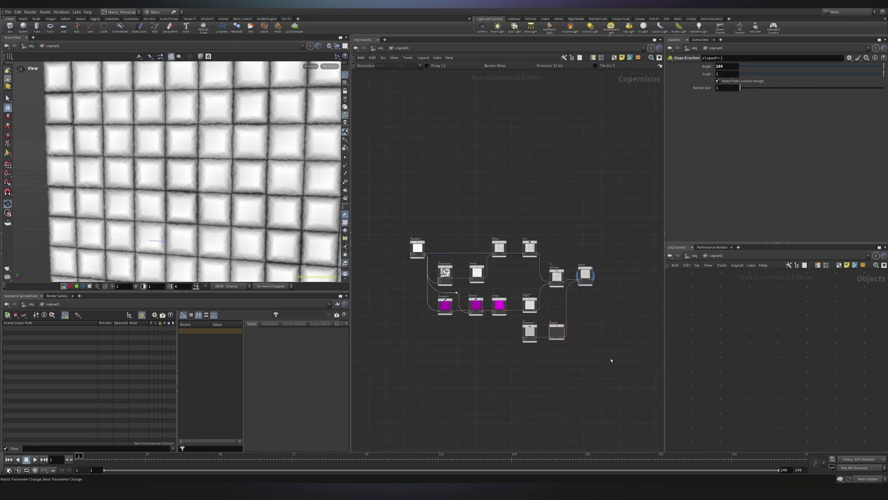
{"action": "left_click_drag", "start_coordinate": [611, 360], "coordinate": [382, 206]}
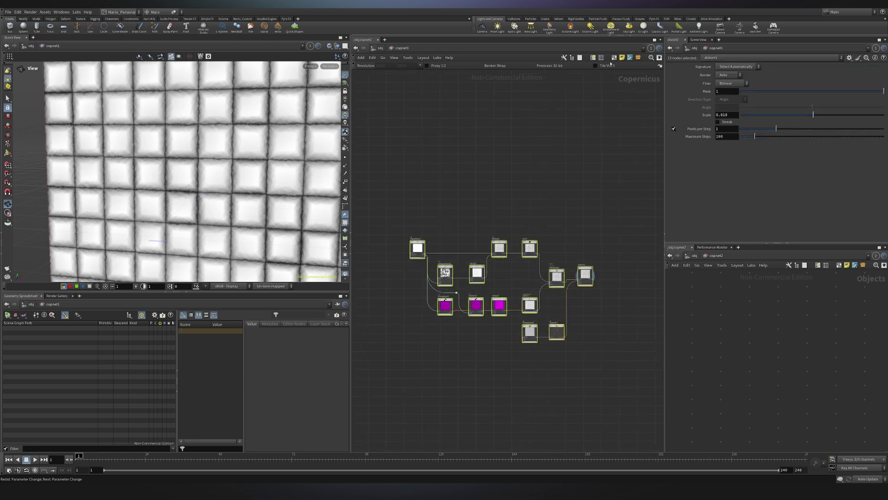
{"action": "key", "text": "shift+o"}
{"action": "key", "text": "c"}
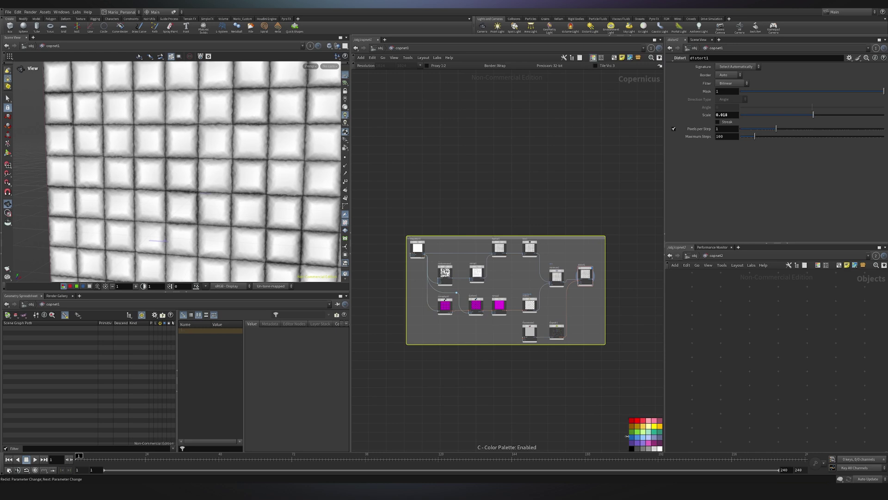
{"action": "left_click", "coordinate": [609, 131]}
Add a sticky note above the network box with the text HEIGHT.
{"action": "left_click", "coordinate": [623, 57]}
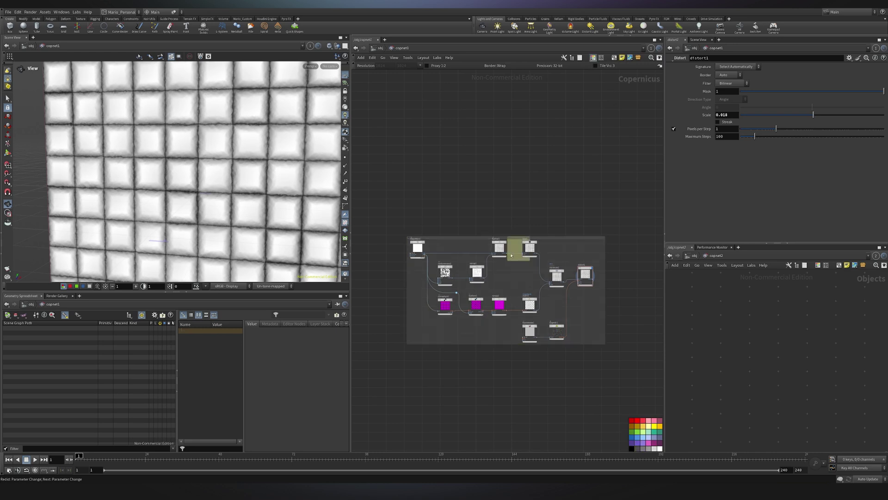
{"action": "scroll", "coordinate": [482, 218], "scroll_direction": "up", "scroll_amount": 2}
{"action": "left_click_drag", "start_coordinate": [518, 238], "coordinate": [416, 201]}
{"action": "left_click", "coordinate": [415, 211]}
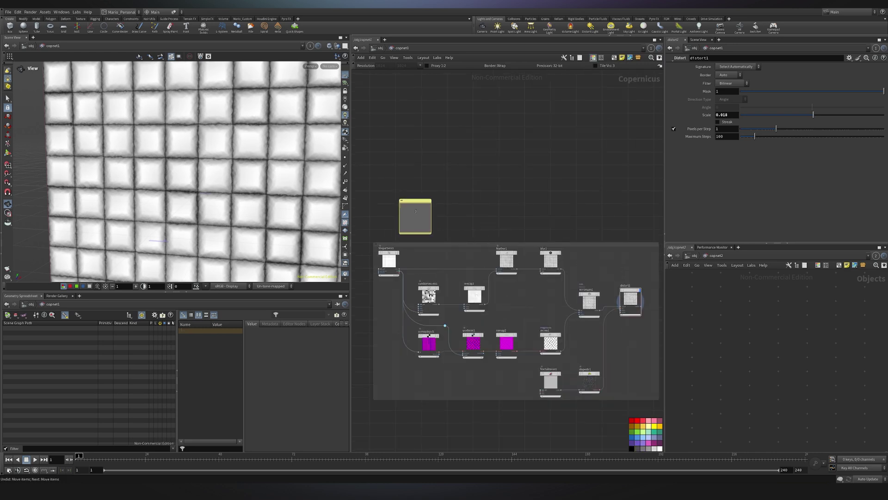
{"action": "key", "text": "Caps_Lock"}
Hide the HEIGHT note's background, color its text yellow-orange, and set the text size to ExtraLarge.
{"action": "right_click", "coordinate": [413, 213]}
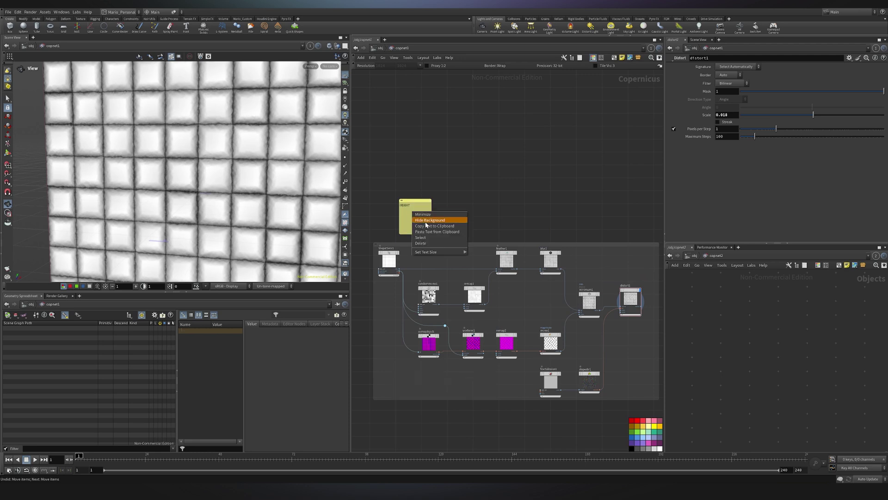
{"action": "left_click", "coordinate": [426, 220]}
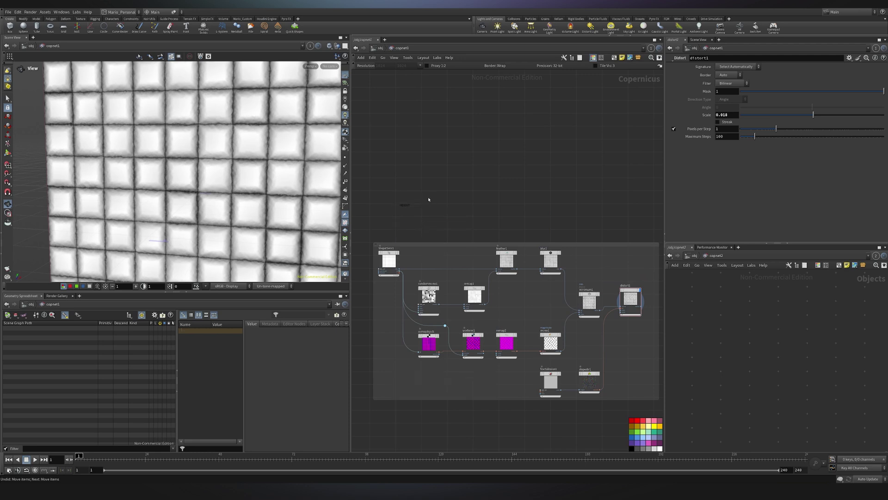
{"action": "left_click_drag", "start_coordinate": [662, 429], "coordinate": [446, 235]}
{"action": "right_click", "coordinate": [408, 213]}
{"action": "mouse_move", "coordinate": [440, 246]}
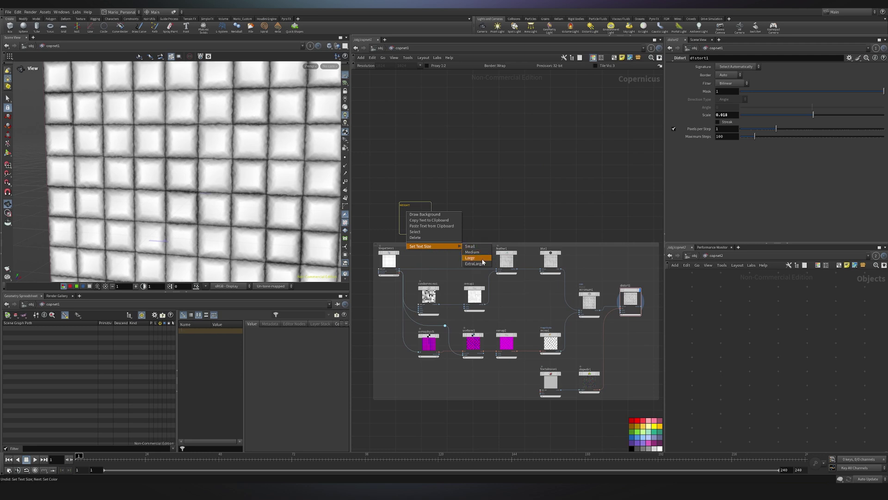
{"action": "left_click", "coordinate": [482, 265]}
Shrink the HEIGHT note so it fits as a title just above the network box.
{"action": "scroll", "coordinate": [486, 245], "scroll_direction": "down", "scroll_amount": 6}
{"action": "scroll", "coordinate": [514, 218], "scroll_direction": "up", "scroll_amount": 1}
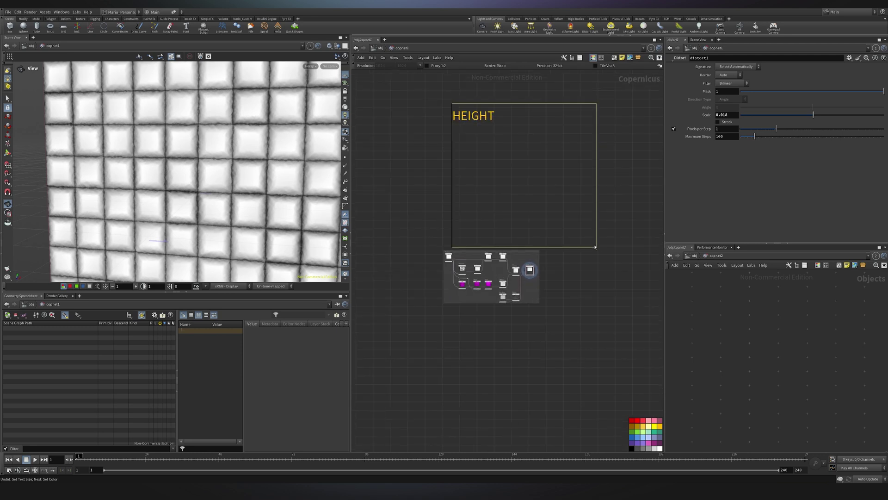
{"action": "left_click_drag", "start_coordinate": [596, 247], "coordinate": [468, 236]}
{"action": "key", "text": "h"}
{"action": "left_click_drag", "start_coordinate": [369, 141], "coordinate": [637, 386]}
Add a Null node outside the network box and feed it from the distort1 output.
{"action": "middle_click_drag", "start_coordinate": [652, 286], "coordinate": [572, 288]}
{"action": "key", "text": "Tab"}
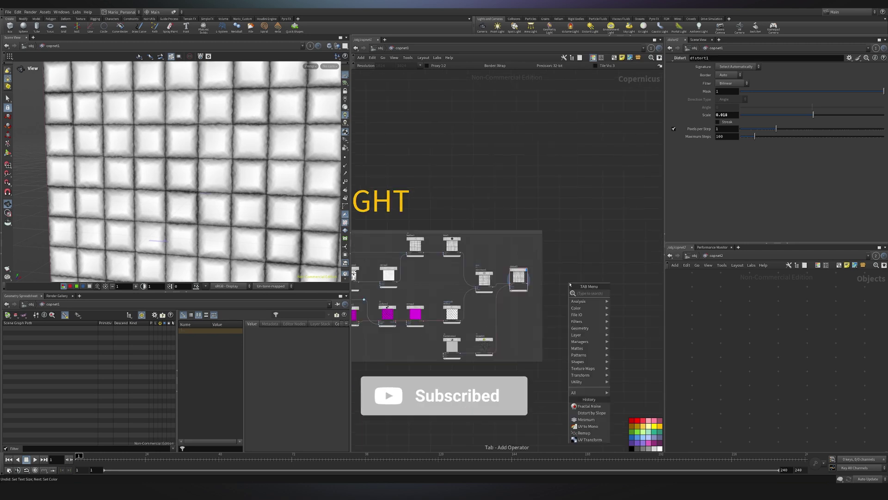
{"action": "type", "text": "null"}
{"action": "key", "text": "Return"}
{"action": "left_click", "coordinate": [579, 277]}
{"action": "left_click_drag", "start_coordinate": [473, 290], "coordinate": [558, 290]}
Rename the null node as OUT_HEIGHT.
{"action": "double_click", "coordinate": [564, 248]}
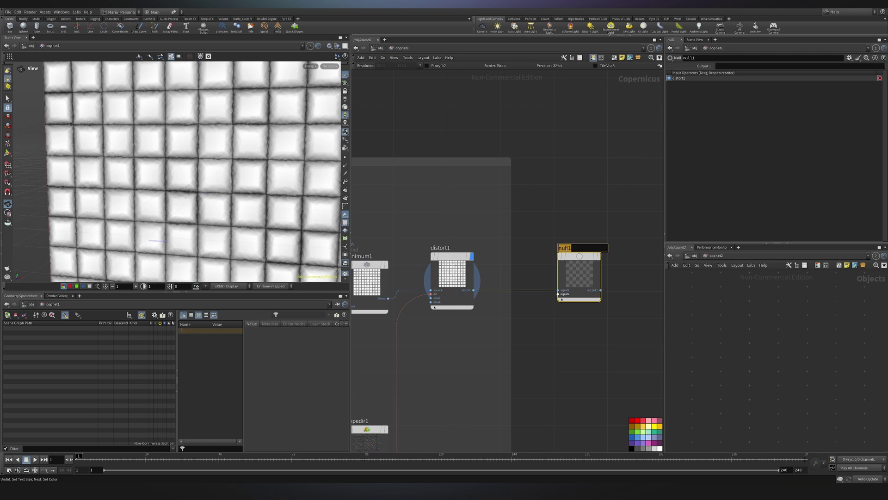
{"action": "key", "text": "Caps_Lock"}
{"action": "type", "text": "OUT_HEIGHT"}
{"action": "key", "text": "Return"}
Add a Constant node below OUT_HEIGHT, set its signature to RGB and its color to cyan (0, 1, 1).
{"action": "scroll", "coordinate": [531, 345], "scroll_direction": "down", "scroll_amount": 8}
{"action": "key", "text": "Tab"}
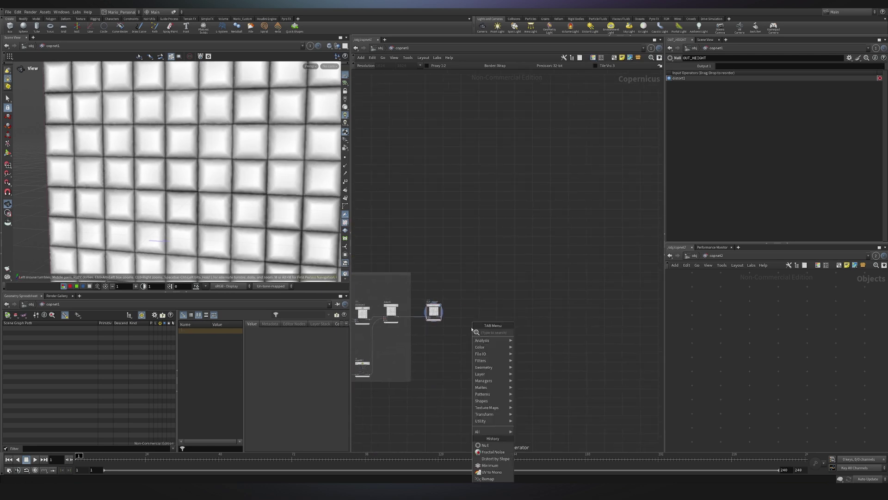
{"action": "type", "text": "const"}
{"action": "key", "text": "Return"}
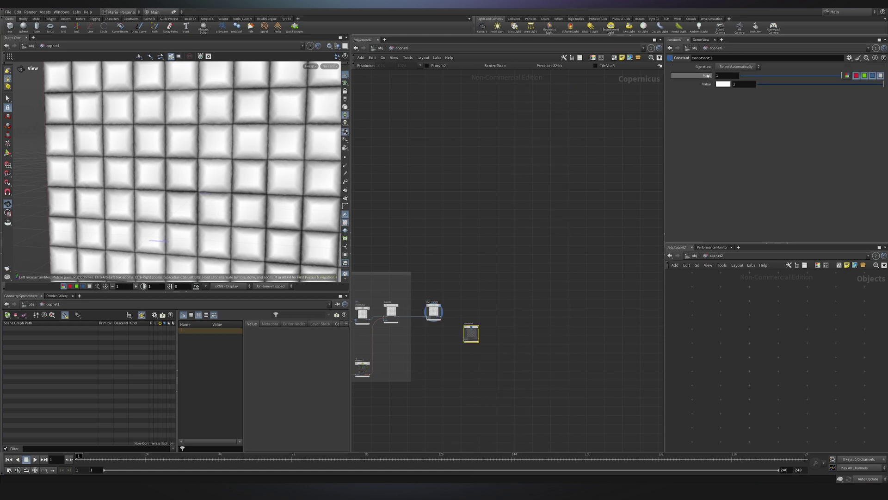
{"action": "left_click", "coordinate": [734, 67]}
{"action": "left_click", "coordinate": [735, 91]}
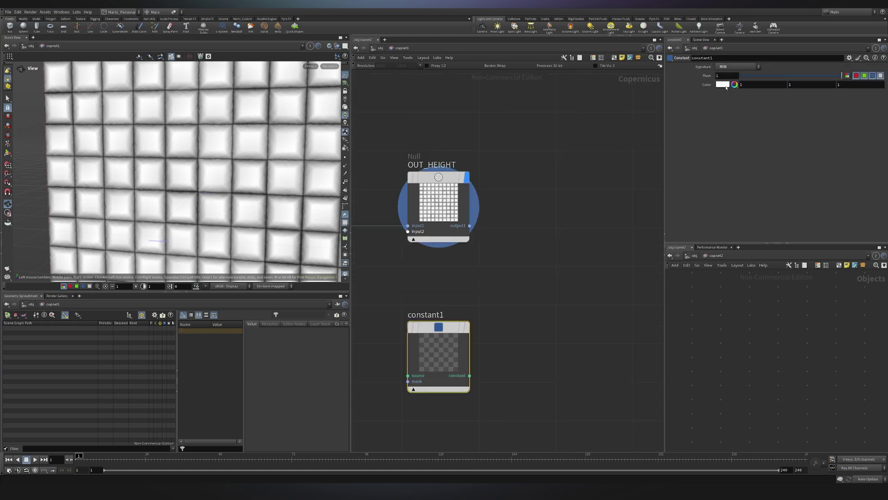
{"action": "left_click", "coordinate": [722, 85]}
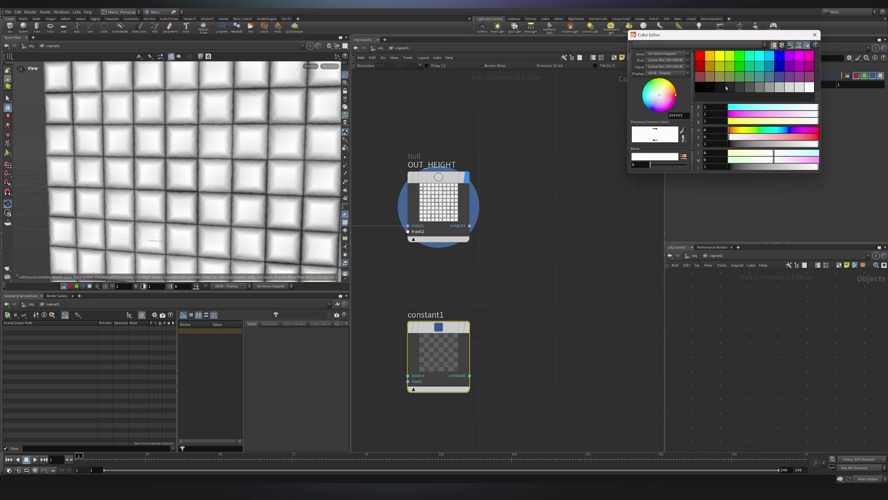
{"action": "left_click", "coordinate": [761, 58]}
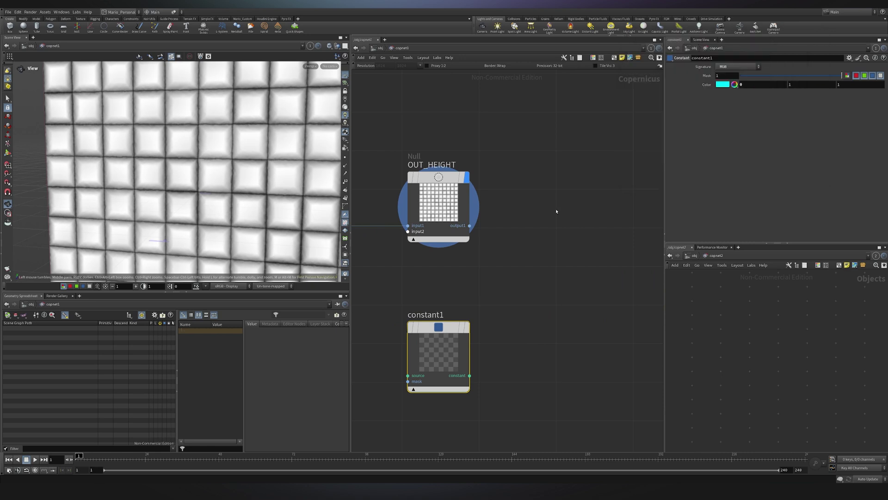
Add a Multiply node with OUT_HEIGHT as background and constant1 as foreground, and display it.
{"action": "key", "text": "Tab"}
{"action": "type", "text": "mu"}
{"action": "key", "text": "Return"}
{"action": "left_click", "coordinate": [549, 221]}
{"action": "left_click_drag", "start_coordinate": [550, 220], "coordinate": [600, 179]}
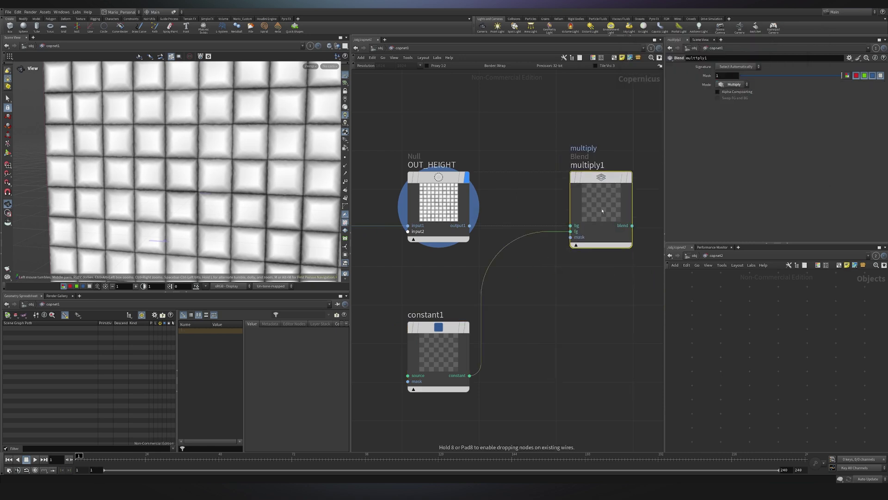
{"action": "left_click", "coordinate": [629, 180]}
{"action": "scroll", "coordinate": [215, 175], "scroll_direction": "down", "scroll_amount": 5}
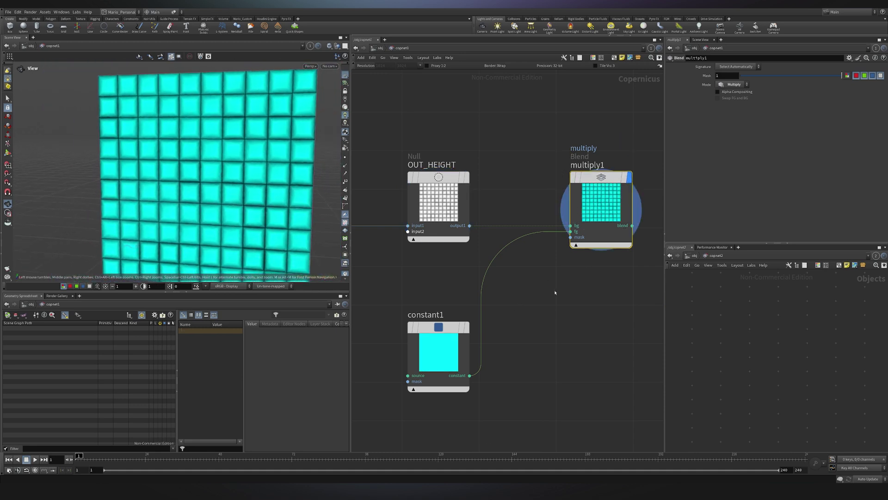
Add a Random Mono node and place it below constant1.
{"action": "scroll", "coordinate": [560, 282], "scroll_direction": "down", "scroll_amount": 3}
{"action": "key", "text": "Tab"}
{"action": "type", "text": "ran"}
{"action": "key", "text": "Return"}
{"action": "left_click", "coordinate": [526, 347]}
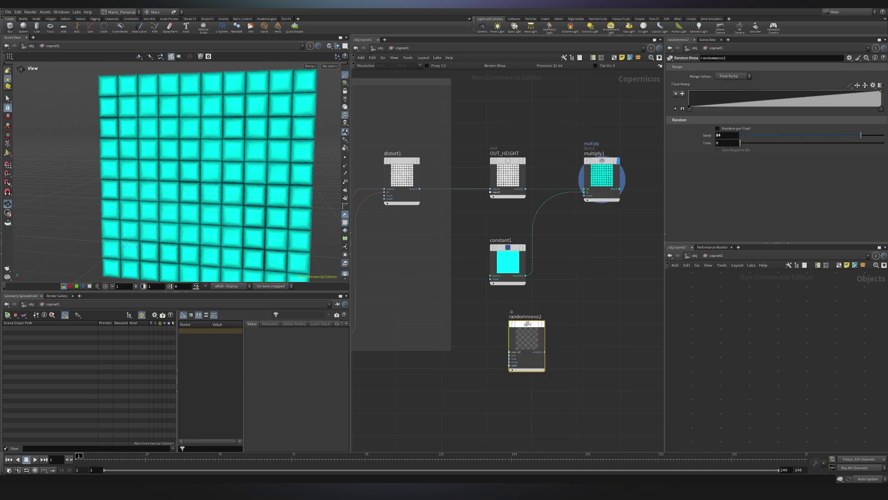
{"action": "left_click_drag", "start_coordinate": [515, 351], "coordinate": [495, 376]}
Connect the new Random Mono's seed input to the first tile pattern node in the HEIGHT box.
{"action": "scroll", "coordinate": [491, 382], "scroll_direction": "up", "scroll_amount": 3}
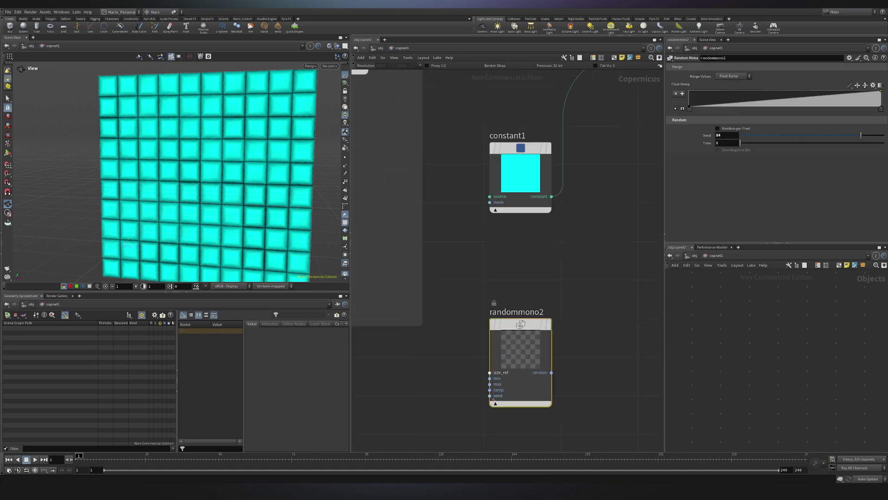
{"action": "left_click", "coordinate": [490, 397]}
{"action": "scroll", "coordinate": [436, 376], "scroll_direction": "down", "scroll_amount": 5}
{"action": "middle_click_drag", "start_coordinate": [426, 370], "coordinate": [647, 407]}
{"action": "scroll", "coordinate": [476, 275], "scroll_direction": "up", "scroll_amount": 3}
{"action": "scroll", "coordinate": [477, 275], "scroll_direction": "up", "scroll_amount": 2}
{"action": "scroll", "coordinate": [477, 276], "scroll_direction": "down", "scroll_amount": 4}
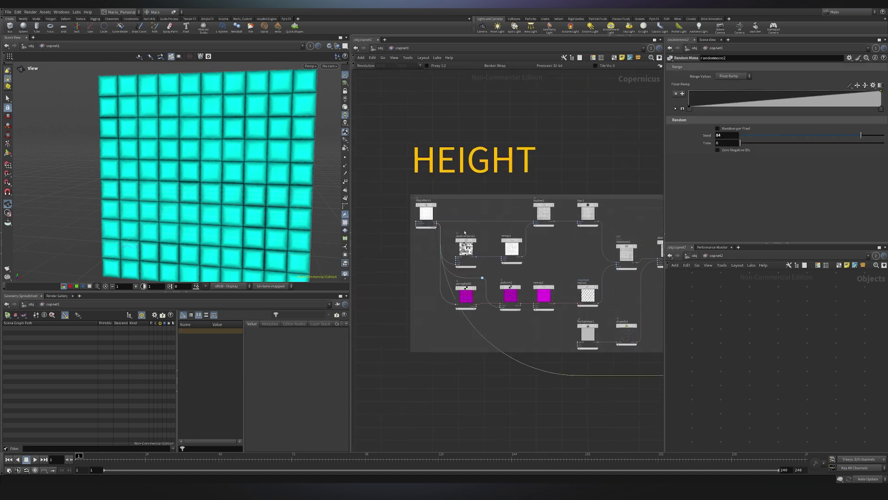
{"action": "scroll", "coordinate": [580, 265], "scroll_direction": "down", "scroll_amount": 3}
{"action": "middle_click_drag", "start_coordinate": [580, 265], "coordinate": [464, 243]}
{"action": "scroll", "coordinate": [578, 310], "scroll_direction": "up", "scroll_amount": 7}
Display randommono2 and set its seed to 23.
{"action": "left_click", "coordinate": [518, 266]}
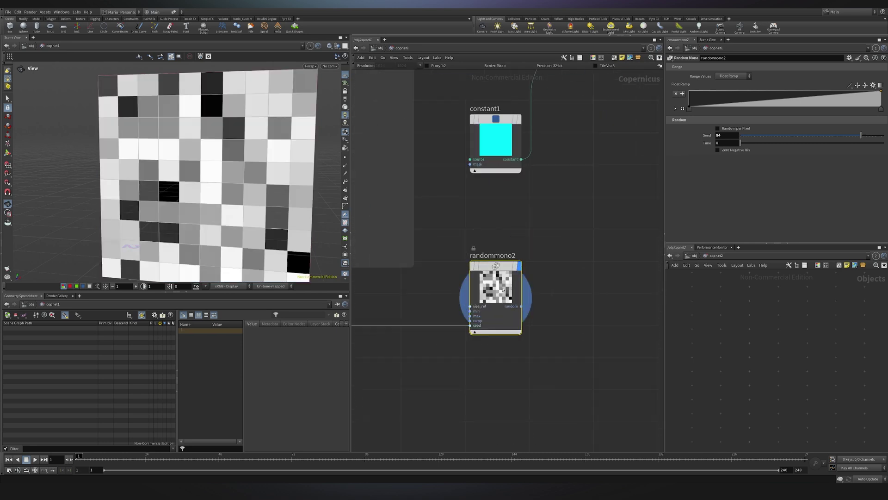
{"action": "left_click_drag", "start_coordinate": [861, 135], "coordinate": [774, 140]}
{"action": "key", "text": "h"}
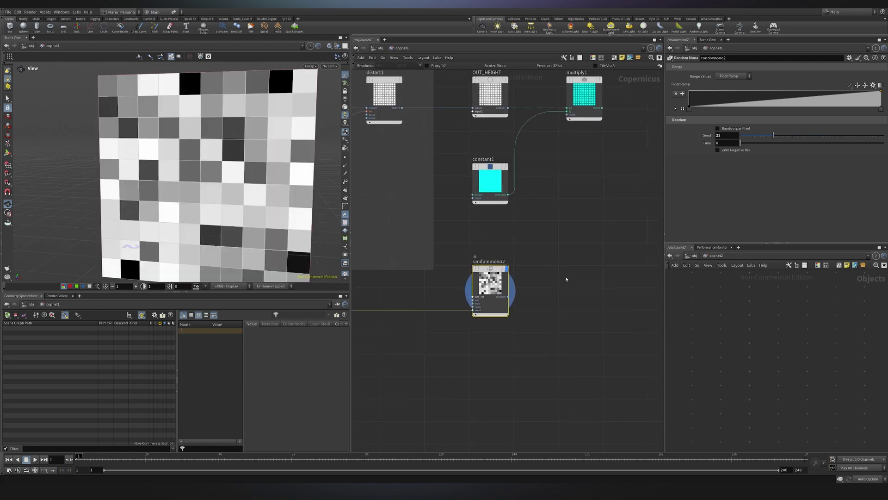
Add a Remap node wired to the output of randommono2.
{"action": "key", "text": "Tab"}
{"action": "type", "text": "rem"}
{"action": "key", "text": "shift+Return"}
{"action": "middle_click_drag", "start_coordinate": [601, 245], "coordinate": [529, 284]}
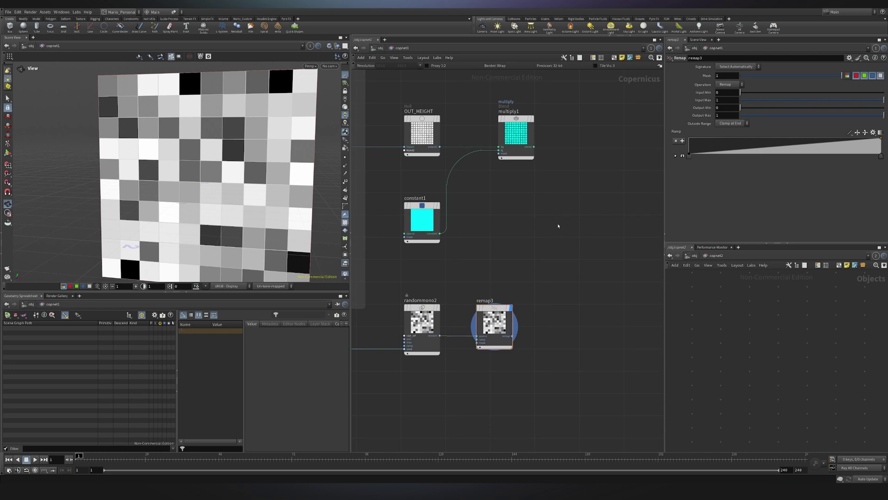
Duplicate multiply1 and wire the copy with multiply1 as background and remap3 as foreground.
{"action": "left_click_drag", "start_coordinate": [521, 140], "coordinate": [589, 196], "text": "alt"}
{"action": "left_click", "coordinate": [534, 147]}
{"action": "left_click", "coordinate": [570, 203]}
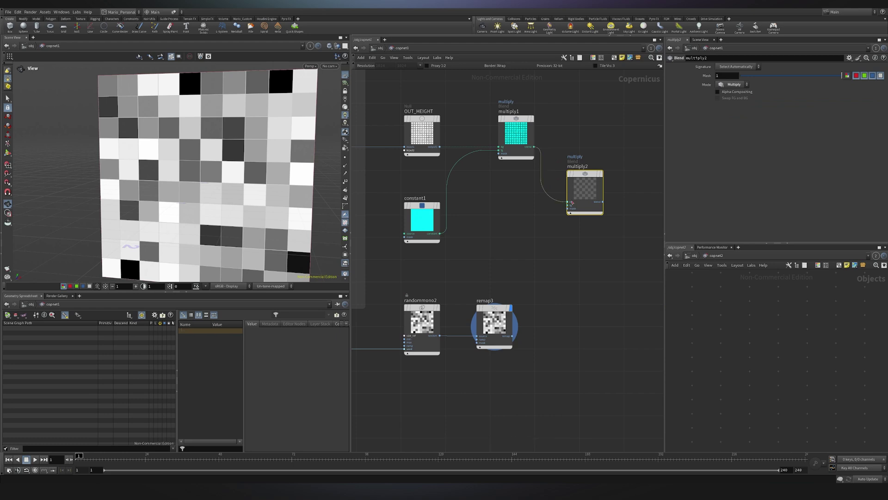
{"action": "left_click", "coordinate": [570, 206]}
{"action": "left_click", "coordinate": [512, 335]}
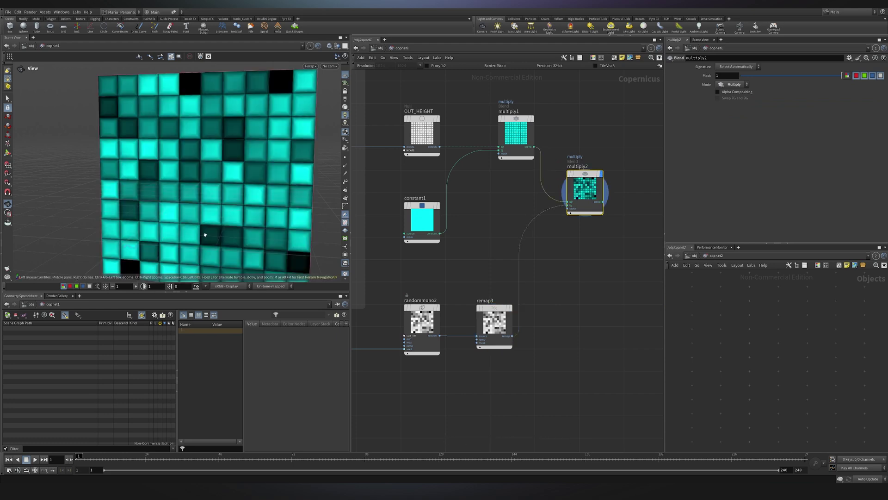
Set randommono2's seed to 35 and remap3's Output Min to 0.628 to soften the brightness variation between tiles.
{"action": "left_click_drag", "start_coordinate": [538, 366], "coordinate": [471, 282]}
{"action": "left_click_drag", "start_coordinate": [749, 107], "coordinate": [775, 115]}
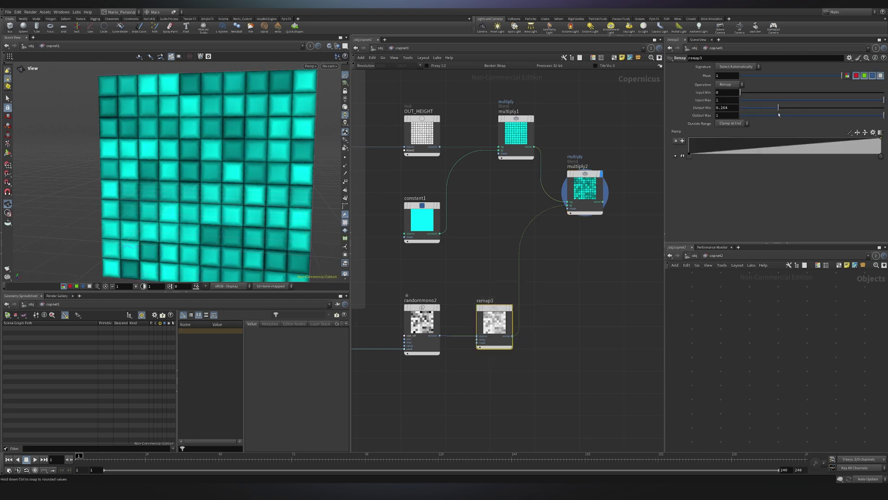
{"action": "left_click", "coordinate": [419, 333]}
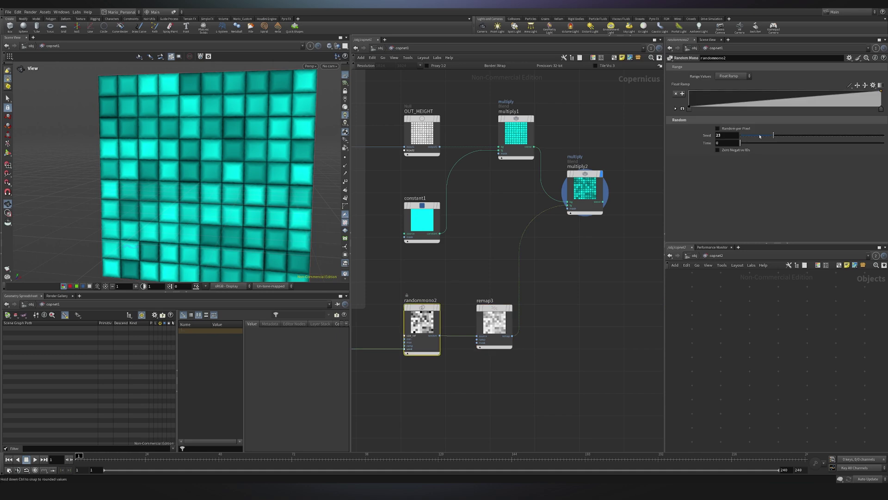
{"action": "left_click_drag", "start_coordinate": [760, 136], "coordinate": [791, 139]}
{"action": "left_click", "coordinate": [494, 324]}
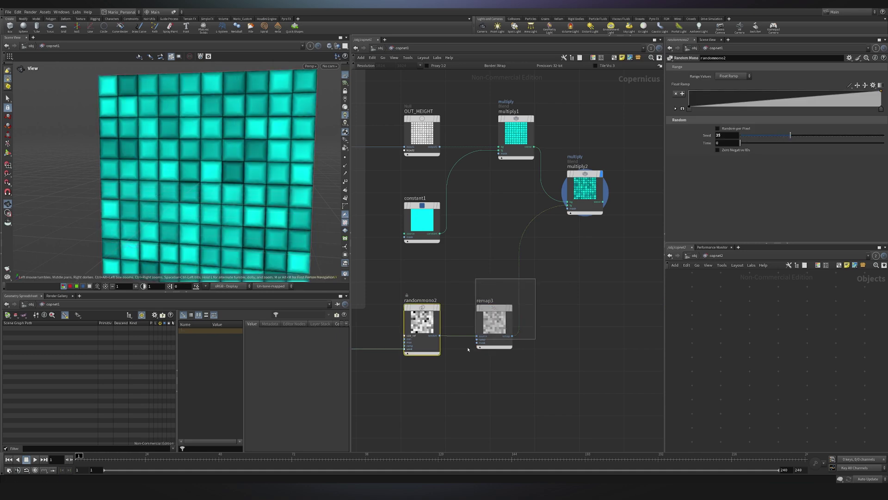
{"action": "left_click_drag", "start_coordinate": [777, 109], "coordinate": [848, 126]}
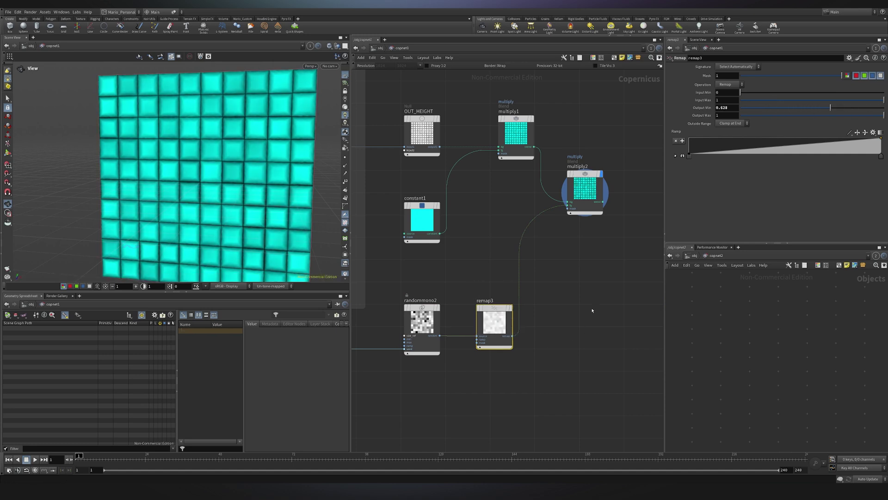
Add a Height to Ambient Occlusion node below remap3, feed it from OUT_HEIGHT, and display it.
{"action": "scroll", "coordinate": [592, 310], "scroll_direction": "down", "scroll_amount": 1}
{"action": "middle_click_drag", "start_coordinate": [592, 309], "coordinate": [557, 257]}
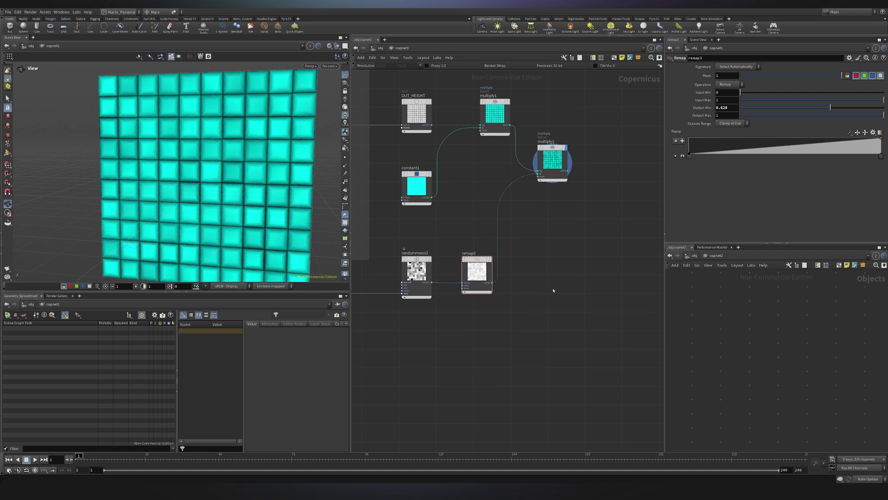
{"action": "key", "text": "Tab"}
{"action": "type", "text": "hta"}
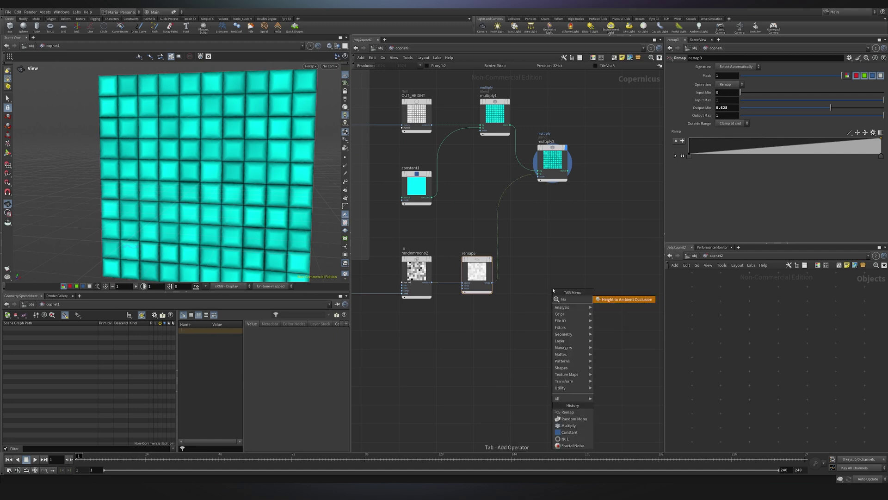
{"action": "key", "text": "Return"}
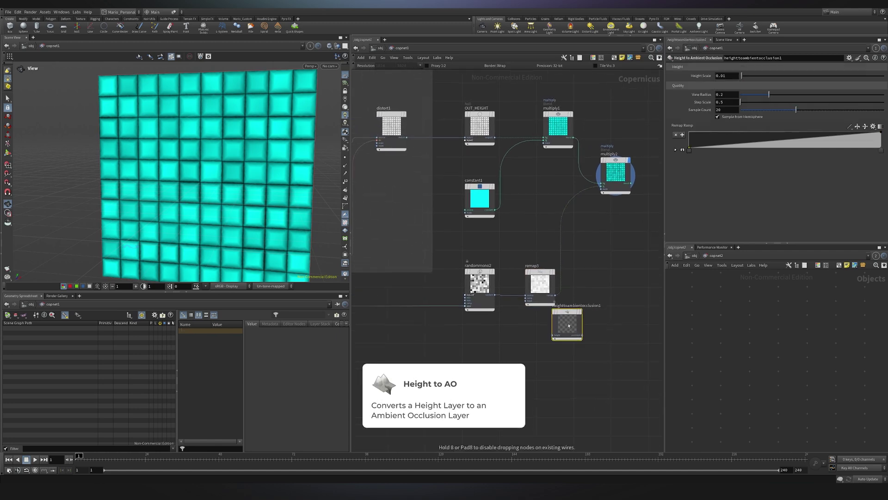
{"action": "left_click", "coordinate": [547, 343]}
{"action": "left_click", "coordinate": [531, 353]}
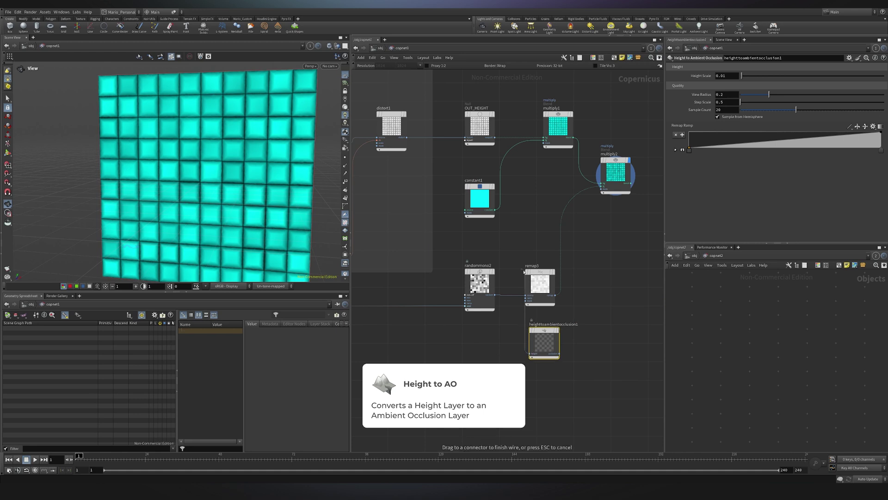
{"action": "left_click", "coordinate": [494, 137]}
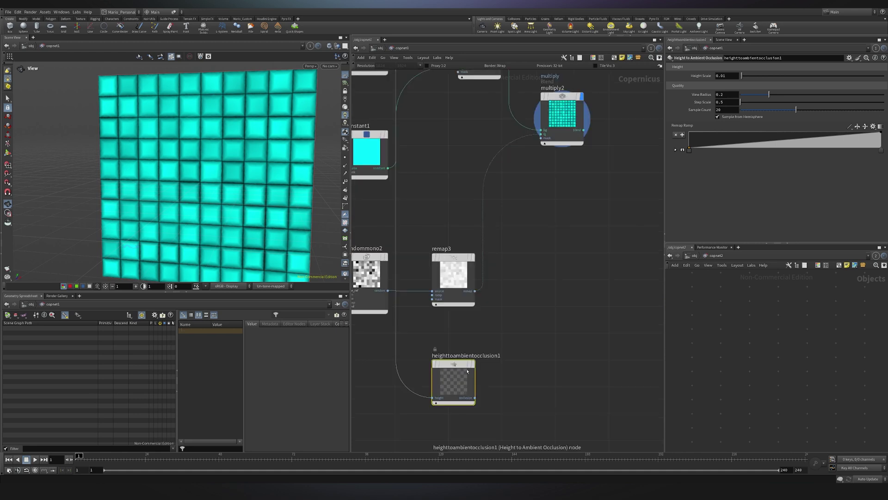
{"action": "mouse_move", "coordinate": [475, 367]}
{"action": "left_click", "coordinate": [477, 343]}
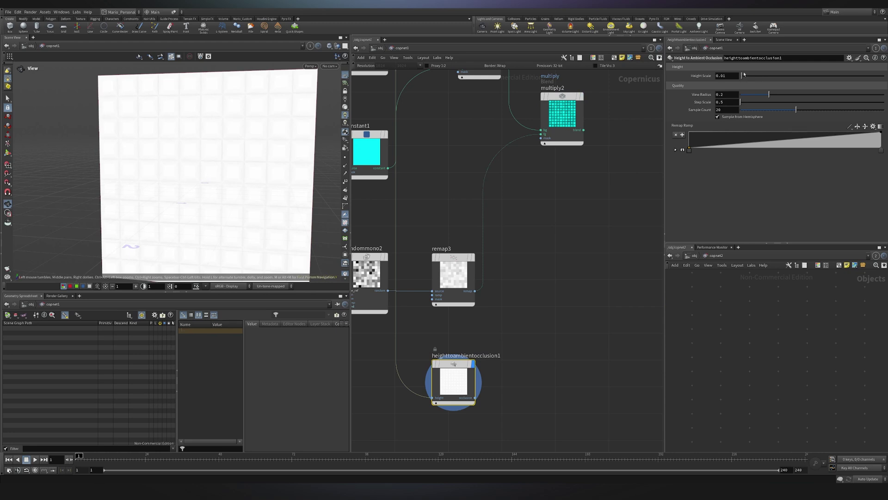
Set the ambient occlusion node's Height Scale to 1 and View Radius to 0.001.
{"action": "left_click_drag", "start_coordinate": [740, 76], "coordinate": [884, 74]}
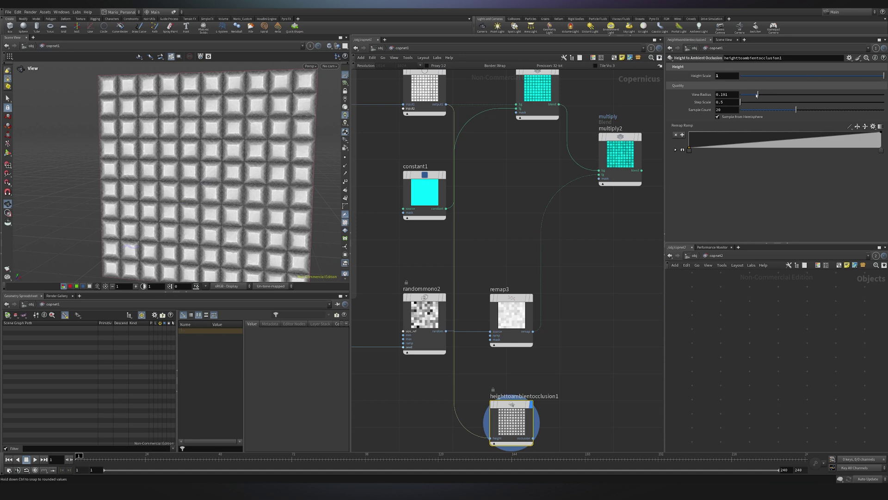
{"action": "left_click_drag", "start_coordinate": [756, 94], "coordinate": [740, 95]}
{"action": "scroll", "coordinate": [298, 179], "scroll_direction": "up", "scroll_amount": 6}
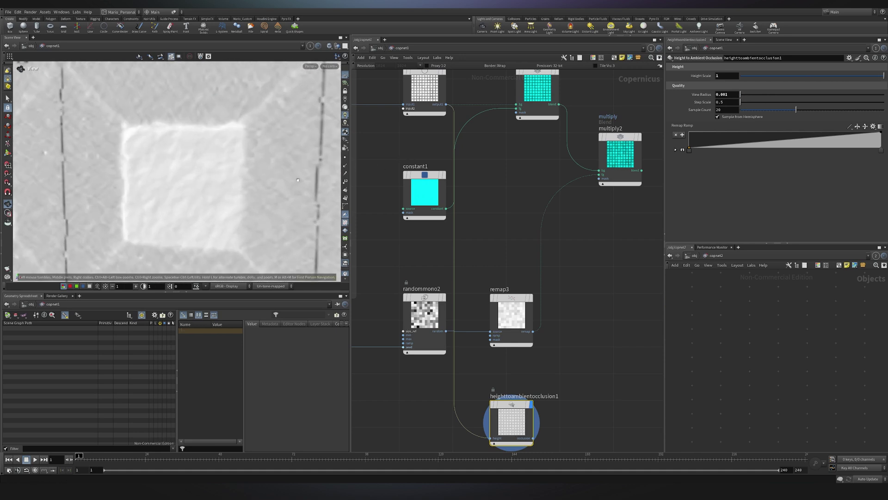
{"action": "scroll", "coordinate": [255, 172], "scroll_direction": "down", "scroll_amount": 4}
Add another Multiply node with multiply2 as background and the ambient occlusion as foreground, and display it.
{"action": "middle_click_drag", "start_coordinate": [648, 277], "coordinate": [545, 247]}
{"action": "key", "text": "Tab"}
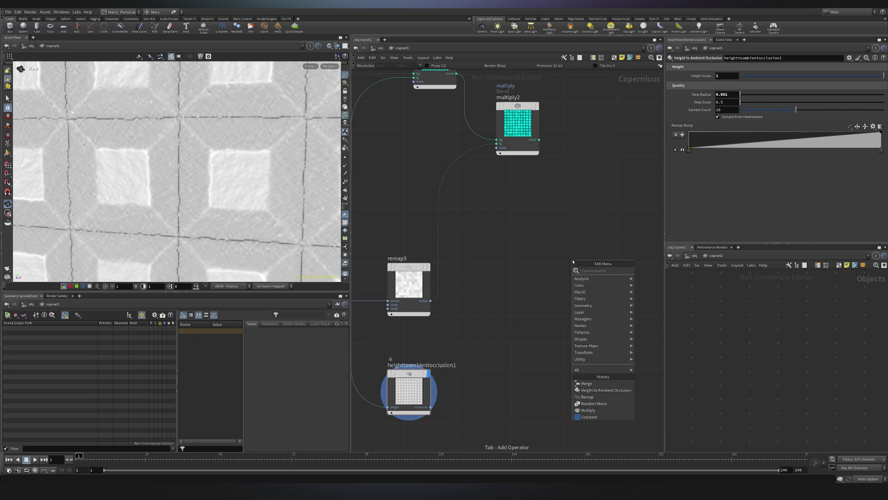
{"action": "type", "text": "mul"}
{"action": "key", "text": "Return"}
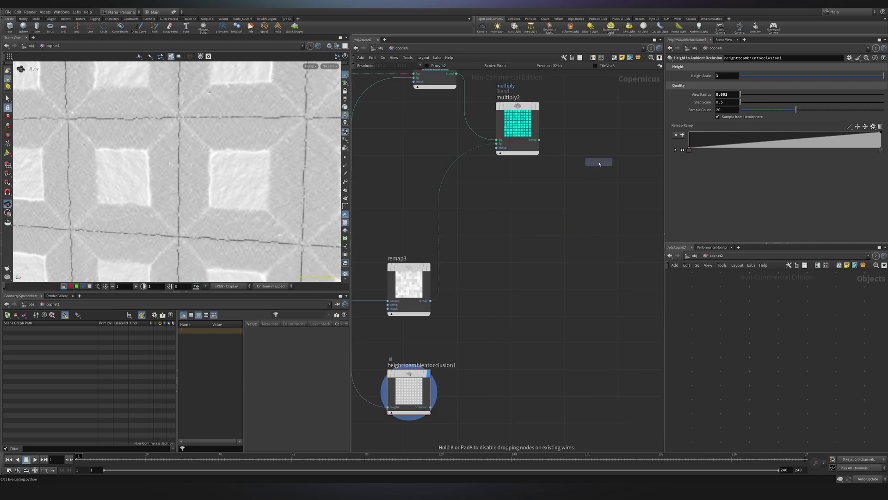
{"action": "left_click", "coordinate": [599, 167]}
{"action": "left_click", "coordinate": [539, 139]}
{"action": "left_click", "coordinate": [578, 196]}
{"action": "left_click", "coordinate": [577, 200]}
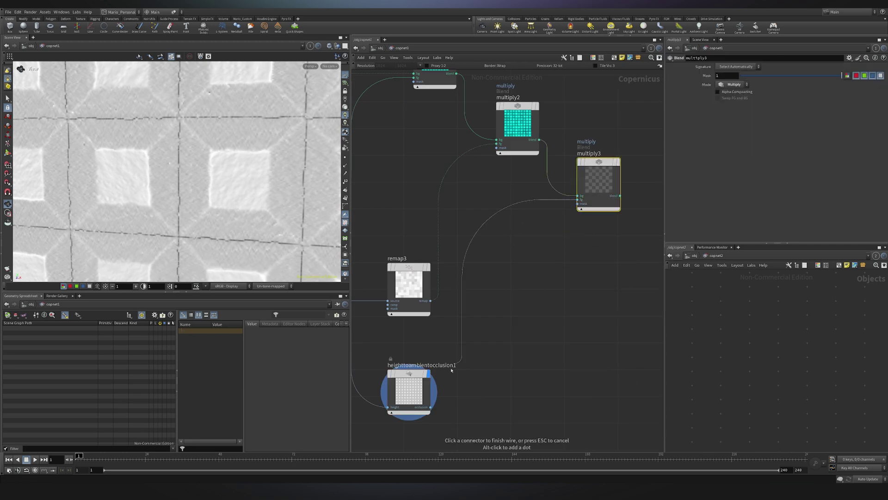
{"action": "left_click", "coordinate": [430, 407]}
{"action": "left_click", "coordinate": [618, 161]}
{"action": "scroll", "coordinate": [193, 181], "scroll_direction": "down", "scroll_amount": 5}
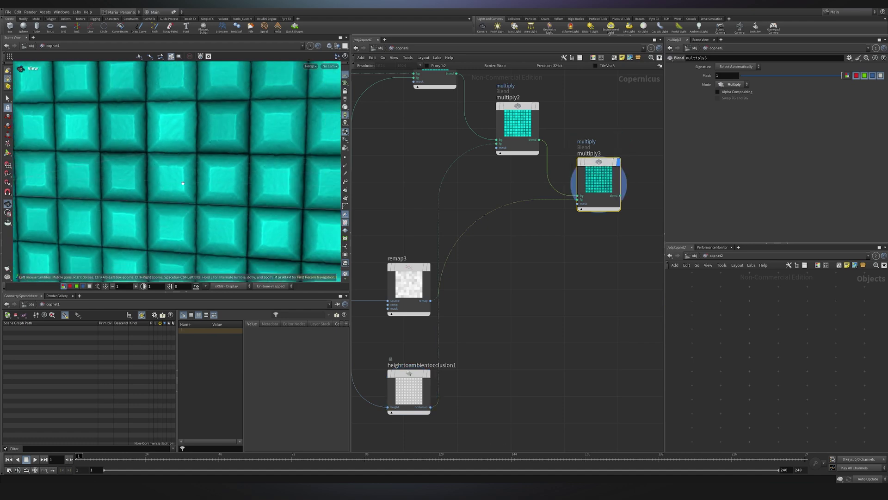
Set multiply3's mask to 0.428 and move the ambient occlusion node up beneath multiply2.
{"action": "left_click_drag", "start_coordinate": [821, 75], "coordinate": [755, 79]}
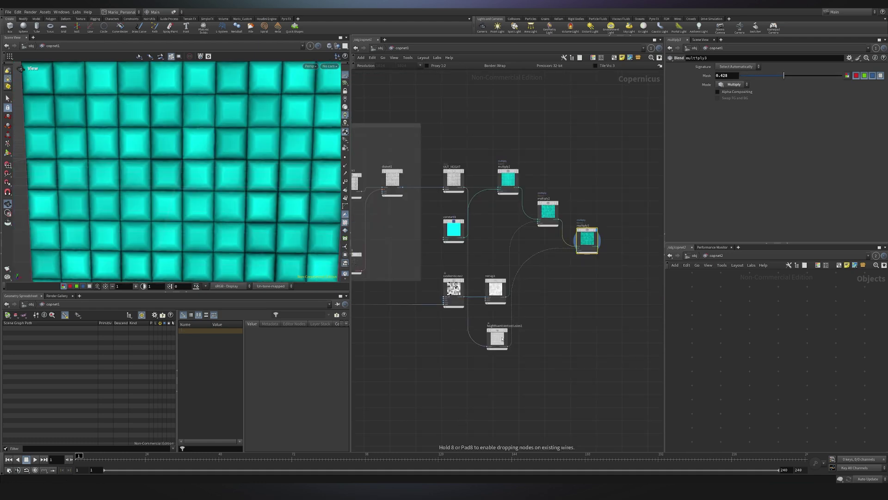
{"action": "left_click_drag", "start_coordinate": [495, 326], "coordinate": [545, 252]}
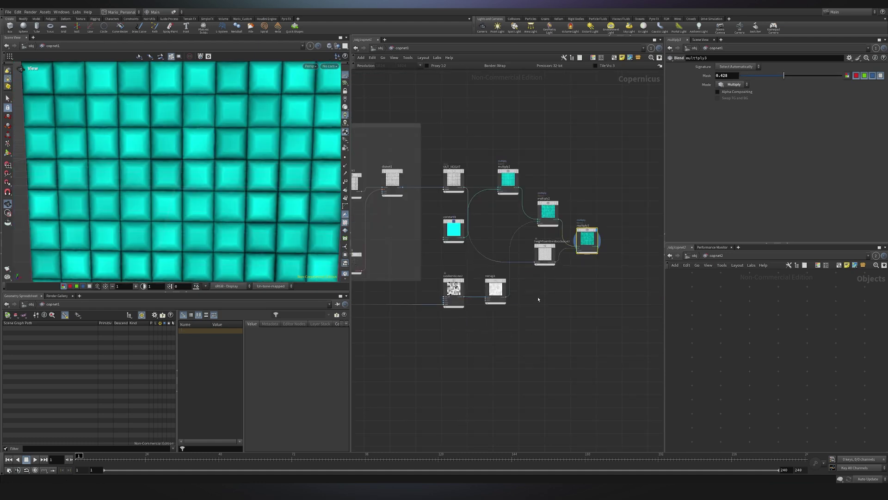
Add an HSV Adjust node after multiply3, feed it from multiply3, and display it.
{"action": "middle_click_drag", "start_coordinate": [585, 311], "coordinate": [539, 325]}
{"action": "key", "text": "Tab"}
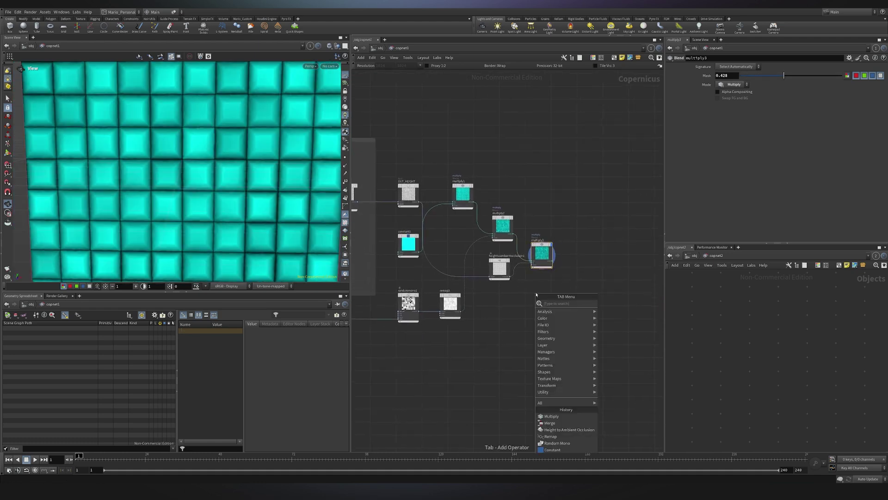
{"action": "type", "text": "H"}
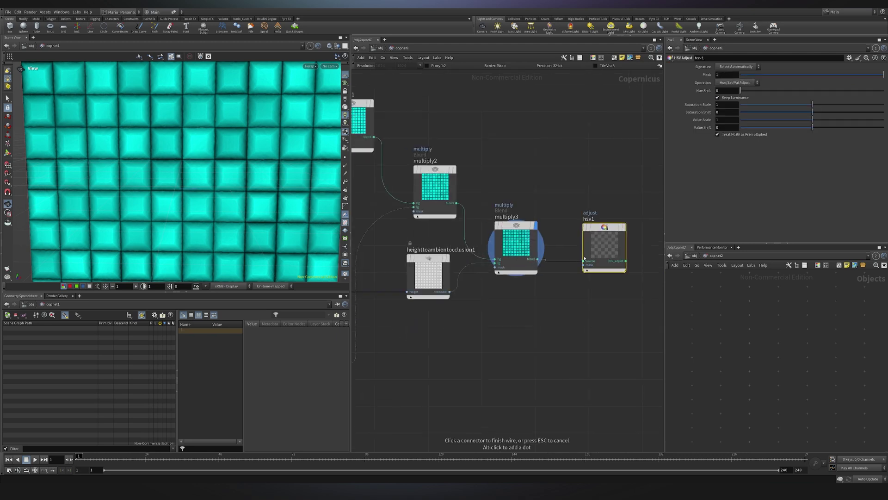
{"action": "left_click", "coordinate": [624, 226]}
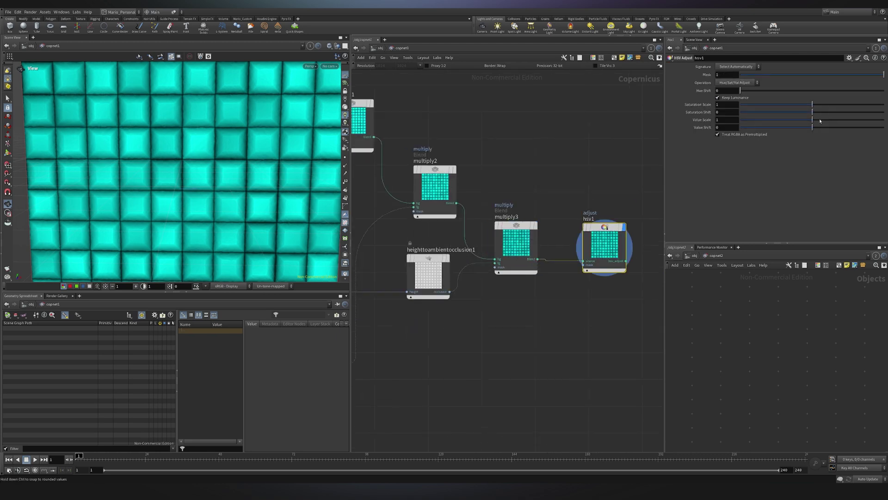
Try a Hue Shift of 282.3 on the HSV Adjust node.
{"action": "mouse_move", "coordinate": [811, 119]}
{"action": "left_mouse_down"}
{"action": "mouse_move", "coordinate": [785, 118]}
{"action": "mouse_move", "coordinate": [811, 118]}
{"action": "left_mouse_up"}
{"action": "key", "text": "ctrl+z"}
{"action": "left_click_drag", "start_coordinate": [741, 91], "coordinate": [854, 91]}
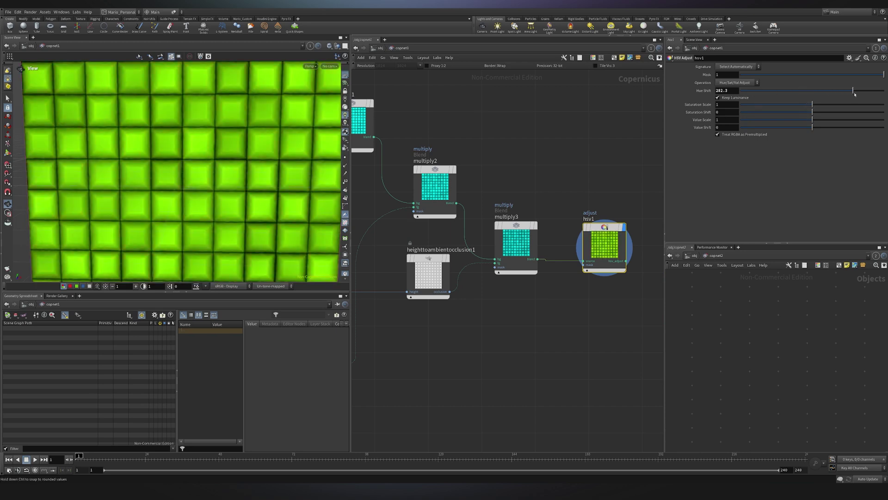
{"action": "key", "text": "ctrl+z"}
Duplicate randommono2 and remap3 below the originals and change the copied Random Mono's seed.
{"action": "scroll", "coordinate": [525, 324], "scroll_direction": "down", "scroll_amount": 3}
{"action": "middle_click_drag", "start_coordinate": [524, 324], "coordinate": [559, 232]}
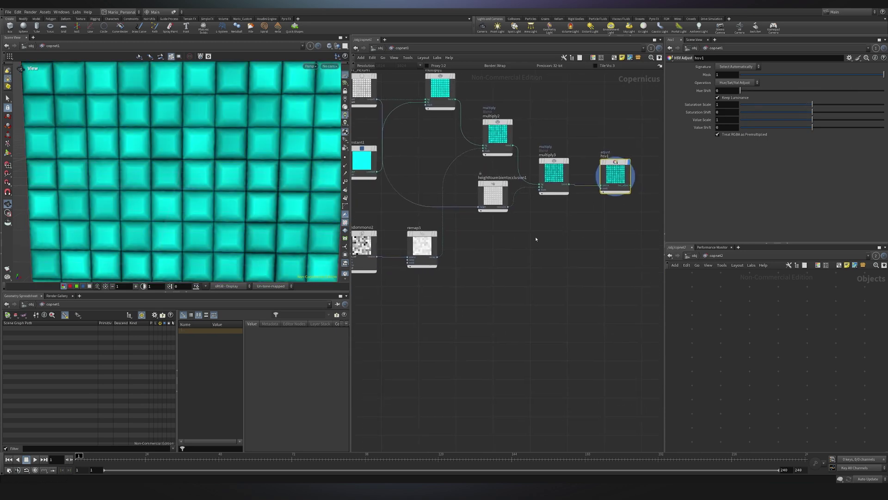
{"action": "middle_click_drag", "start_coordinate": [399, 267], "coordinate": [542, 218]}
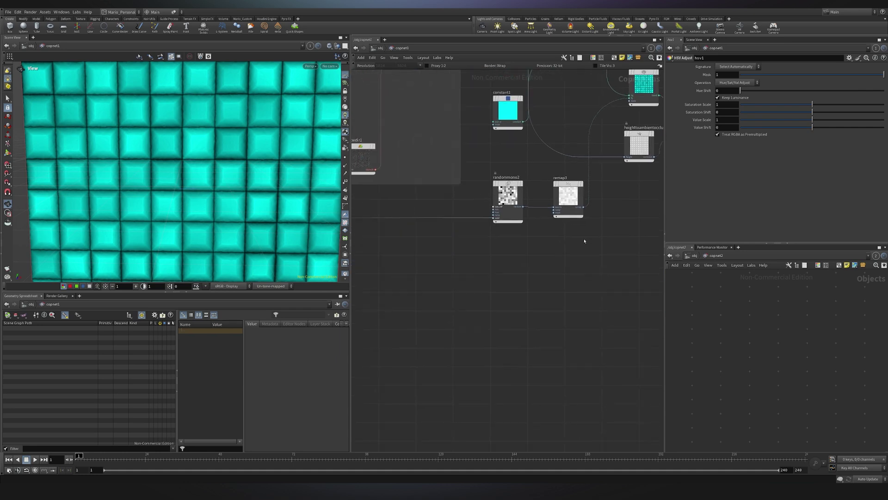
{"action": "left_click_drag", "start_coordinate": [583, 243], "coordinate": [511, 267]}
{"action": "left_click_drag", "start_coordinate": [548, 318], "coordinate": [498, 264]}
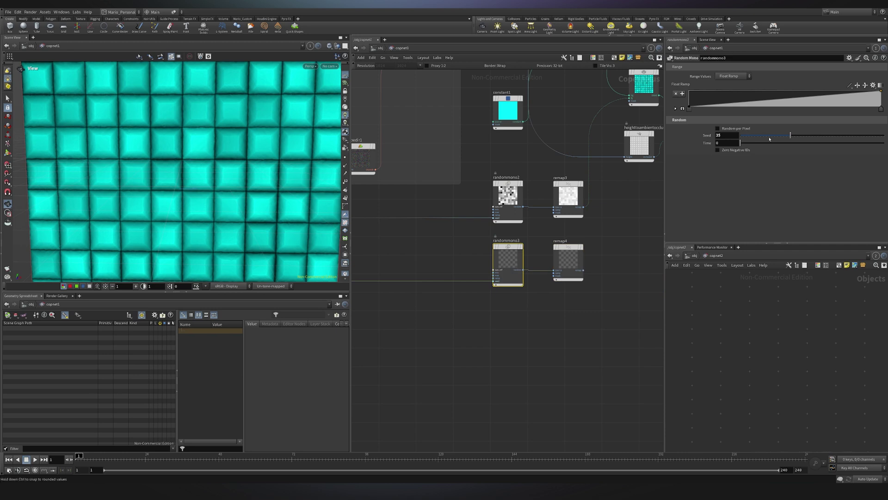
Set remap4's Output Min to 0.25 and connect its output to the mask input of hsv1.
{"action": "left_click", "coordinate": [536, 290]}
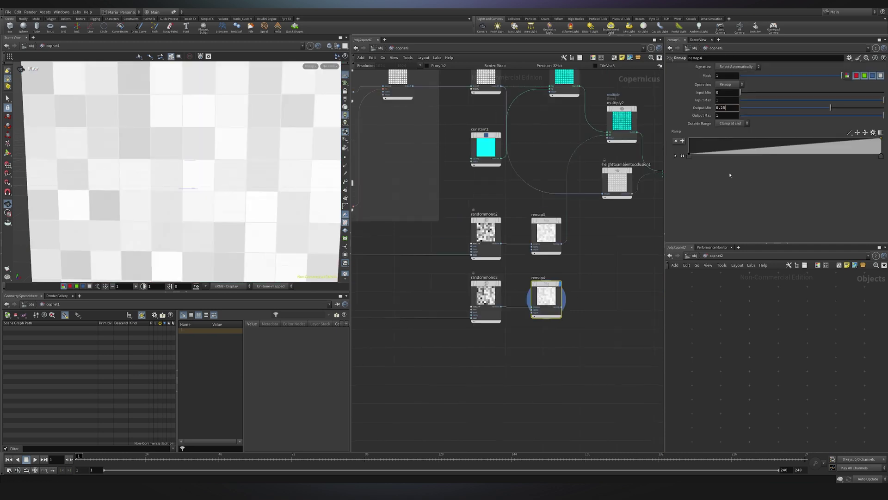
{"action": "key", "text": "Return"}
{"action": "left_click", "coordinate": [560, 307]}
{"action": "scroll", "coordinate": [629, 250], "scroll_direction": "down", "scroll_amount": 3}
{"action": "middle_click_drag", "start_coordinate": [641, 246], "coordinate": [541, 289]}
{"action": "scroll", "coordinate": [632, 254], "scroll_direction": "up", "scroll_amount": 4}
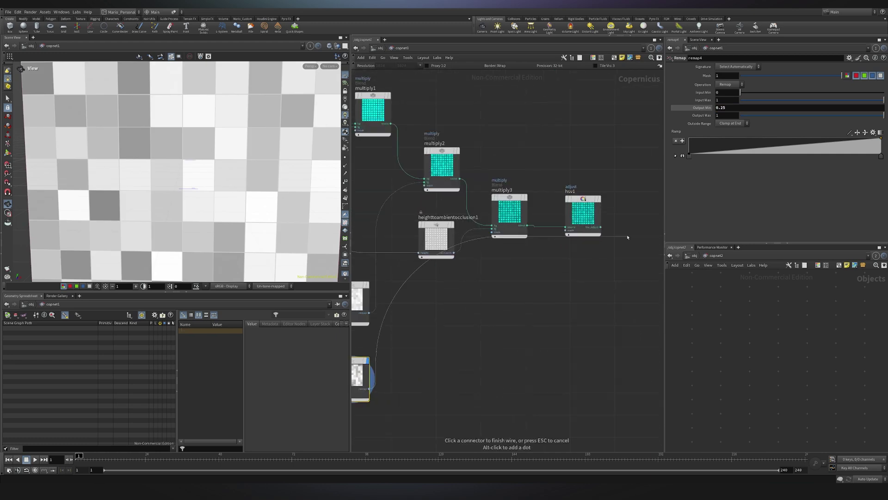
{"action": "left_click", "coordinate": [565, 230]}
Move remap4 across to beneath multiply3 and display the hsv1 result.
{"action": "scroll", "coordinate": [565, 229], "scroll_direction": "down", "scroll_amount": 3}
{"action": "middle_click_drag", "start_coordinate": [485, 337], "coordinate": [532, 343]}
{"action": "left_click_drag", "start_coordinate": [494, 328], "coordinate": [583, 327]}
{"action": "left_click", "coordinate": [626, 224]}
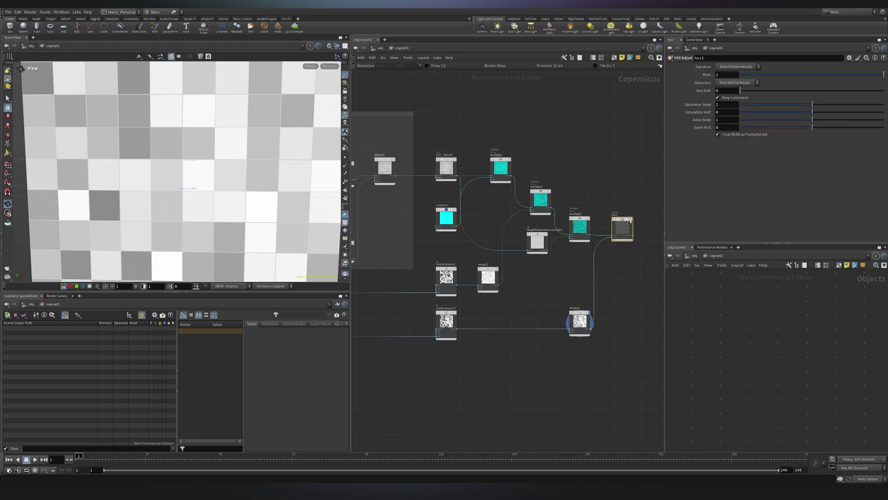
{"action": "scroll", "coordinate": [630, 218], "scroll_direction": "up", "scroll_amount": 3}
{"action": "left_click", "coordinate": [635, 205]}
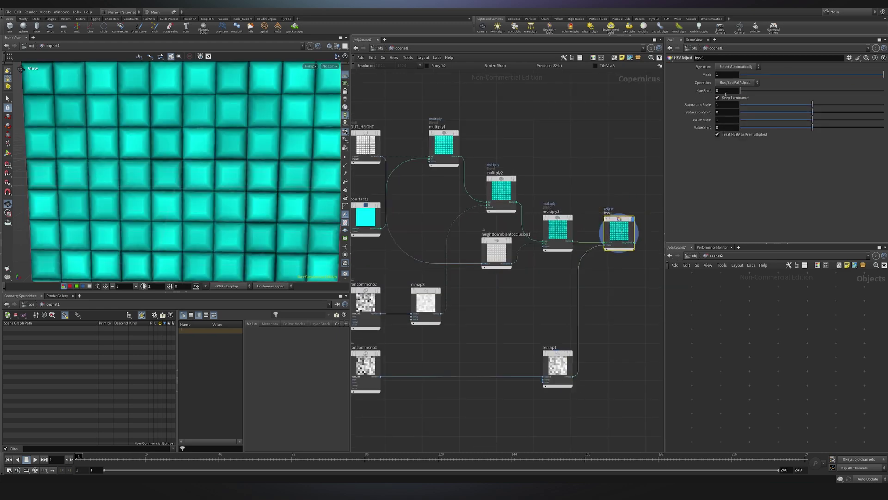
Set the HSV Adjust node's Hue Shift to 70 and its Mask to 0.7.
{"action": "left_click", "coordinate": [725, 91]}
{"action": "type", "text": "70"}
{"action": "key", "text": "Return"}
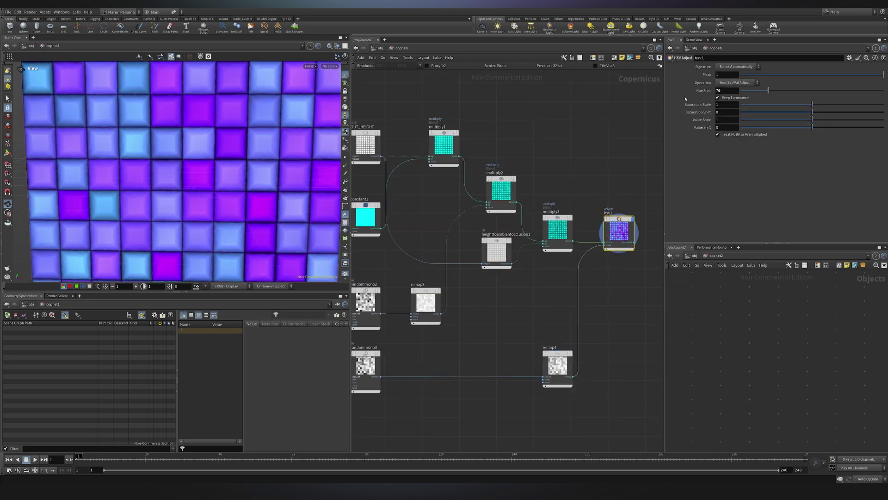
{"action": "left_click_drag", "start_coordinate": [881, 74], "coordinate": [855, 93]}
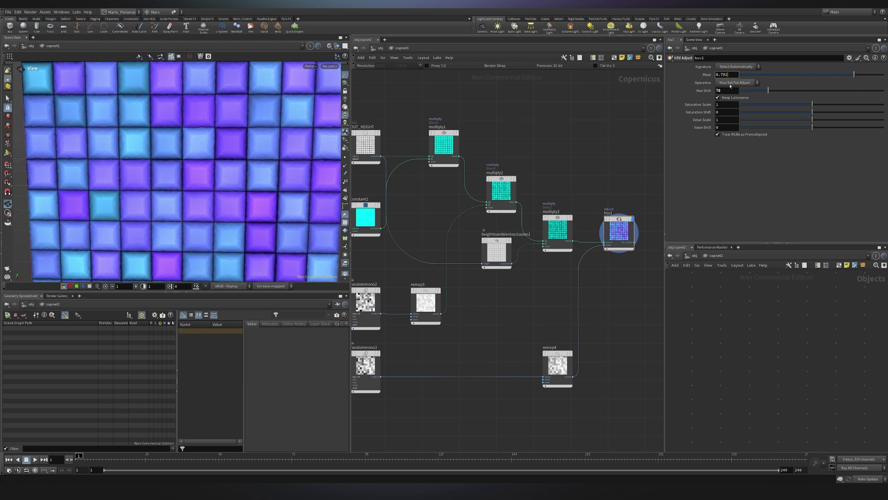
{"action": "key", "text": "BackSpace"}
{"action": "key", "text": "BackSpace"}
{"action": "key", "text": "Return"}
Add a Preview Material node after hsv1 and connect the hsv1 output to its base color input.
{"action": "middle_click_drag", "start_coordinate": [625, 291], "coordinate": [481, 293]}
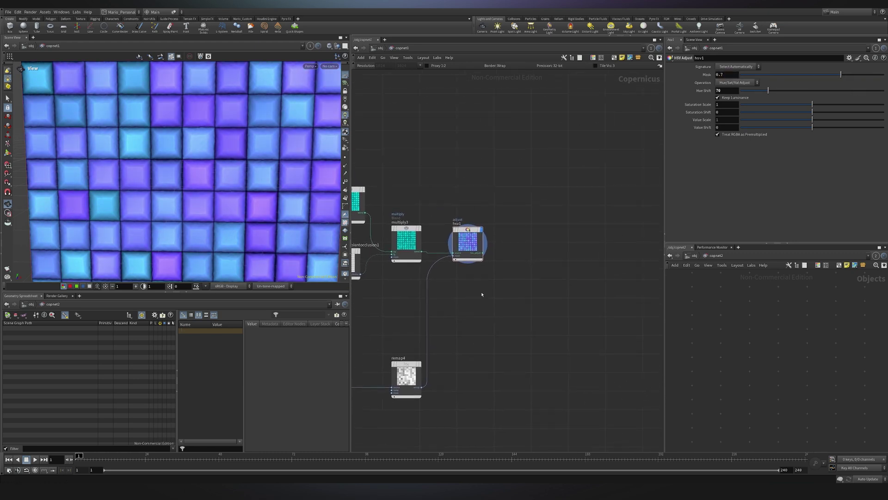
{"action": "key", "text": "Tab"}
{"action": "type", "text": "pre"}
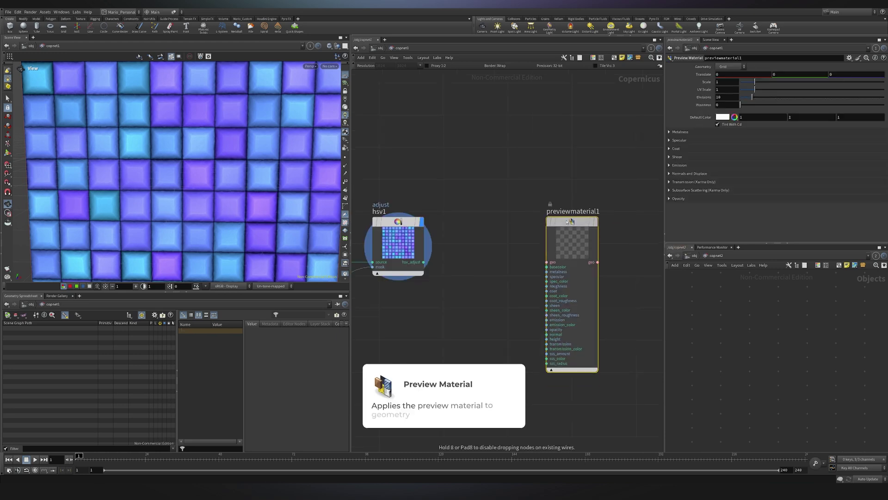
{"action": "left_click", "coordinate": [424, 262]}
{"action": "left_click", "coordinate": [547, 267]}
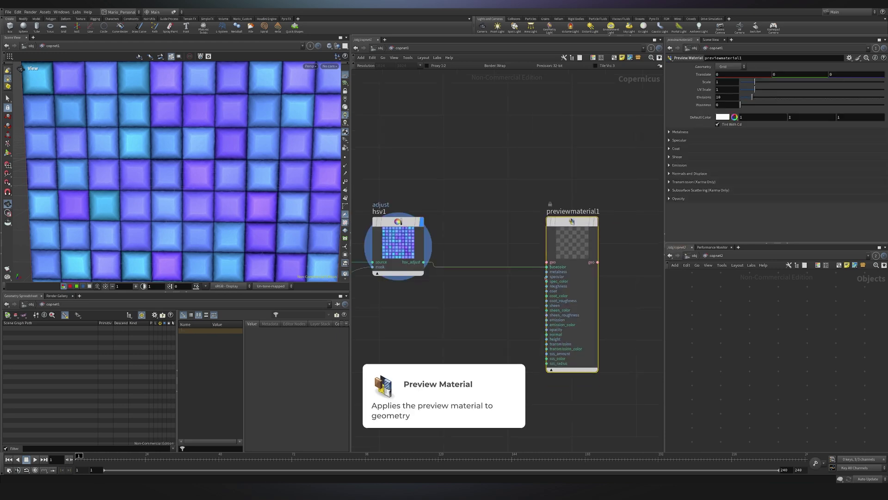
Connect OUT_HEIGHT to the preview material's height input and display the preview material.
{"action": "left_click", "coordinate": [547, 338]}
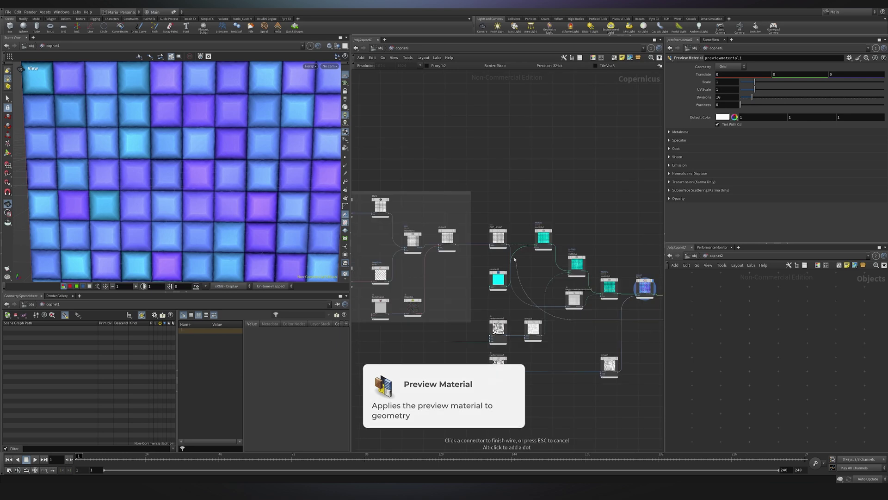
{"action": "scroll", "coordinate": [514, 256], "scroll_direction": "up", "scroll_amount": 4}
{"action": "left_click", "coordinate": [496, 233]}
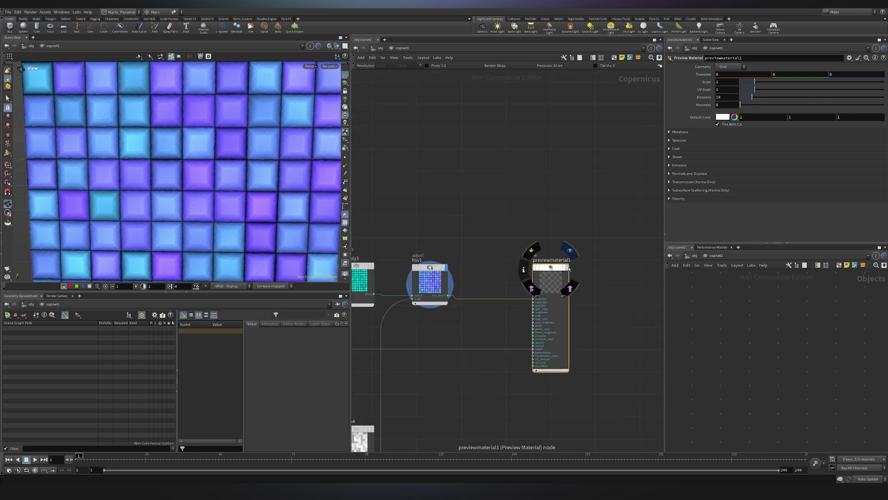
{"action": "left_click", "coordinate": [568, 268]}
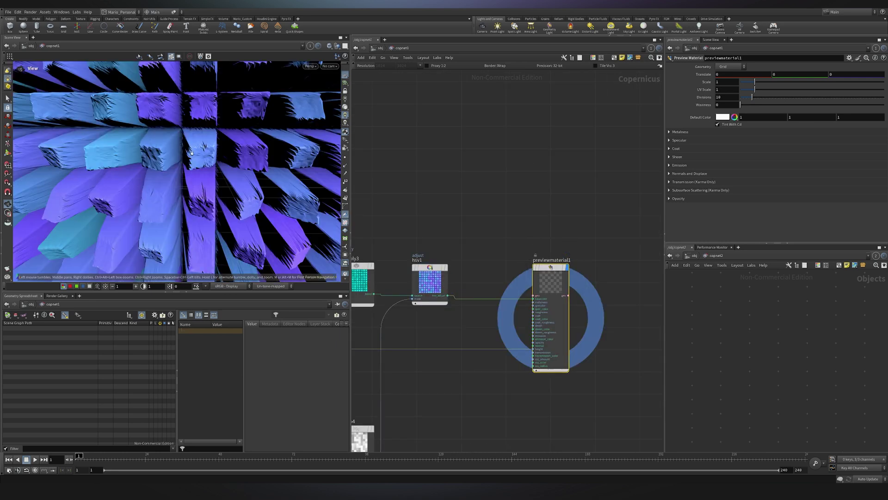
{"action": "left_click_drag", "start_coordinate": [195, 171], "coordinate": [155, 169]}
{"action": "scroll", "coordinate": [185, 171], "scroll_direction": "up", "scroll_amount": 2}
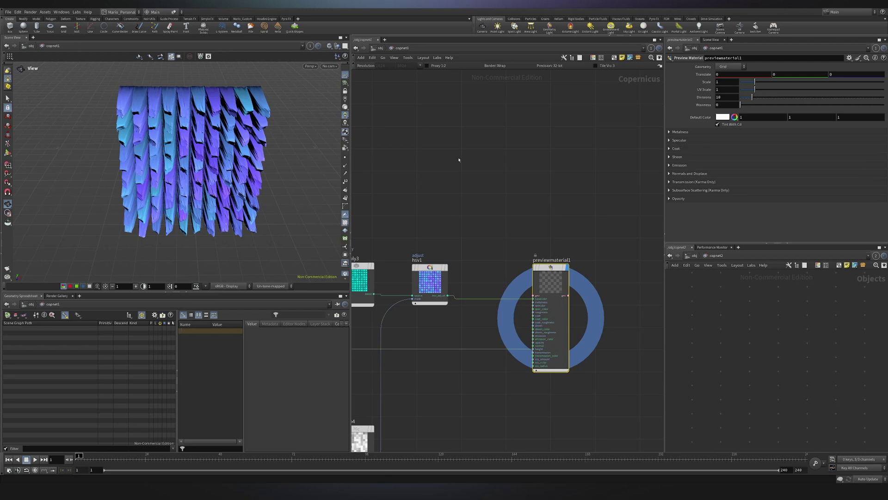
Set the preview material's geometry to Sphere and its displacement Height Scale to 0.027.
{"action": "left_click", "coordinate": [730, 67]}
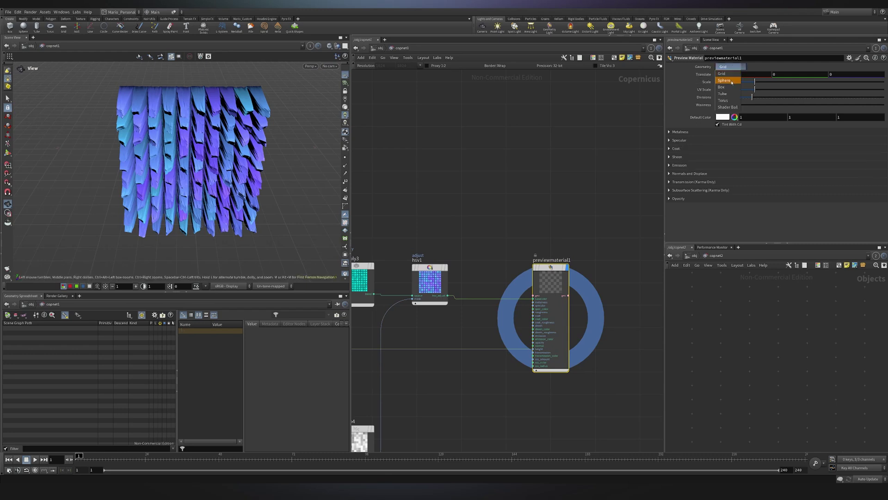
{"action": "left_click", "coordinate": [729, 83]}
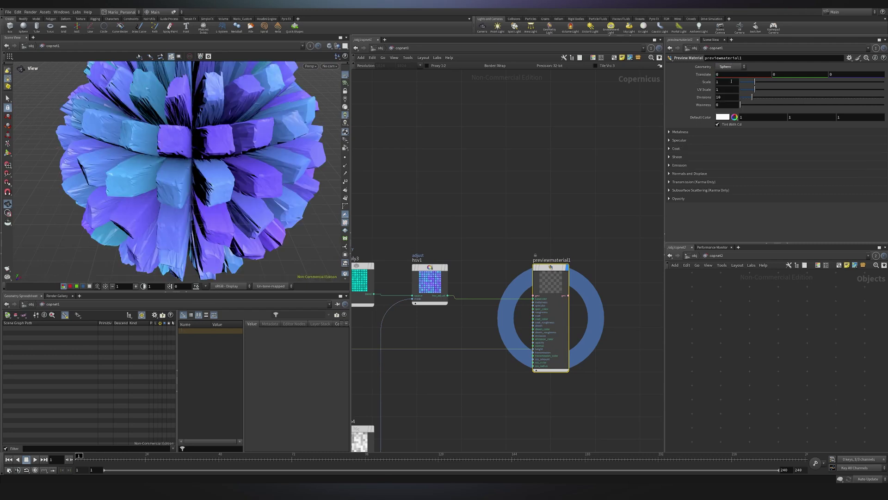
{"action": "left_click", "coordinate": [678, 175]}
{"action": "left_click_drag", "start_coordinate": [794, 191], "coordinate": [744, 197]}
{"action": "right_click_drag", "start_coordinate": [203, 174], "coordinate": [256, 153]}
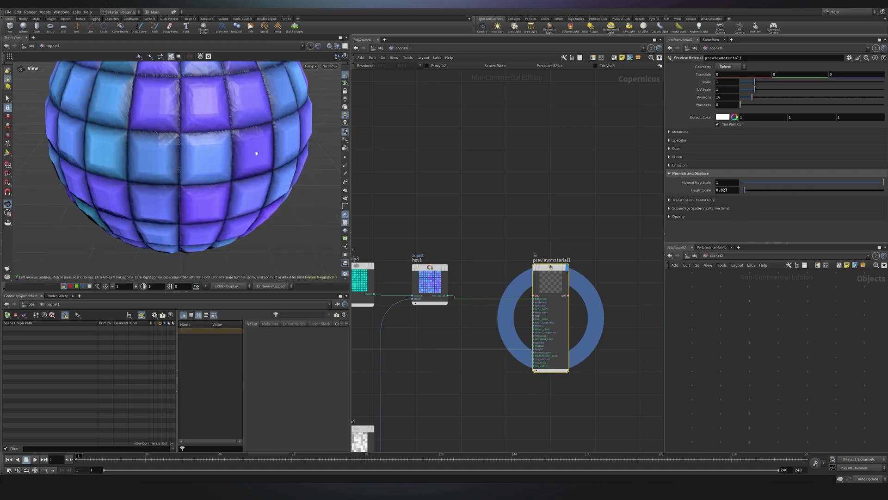
{"action": "left_click_drag", "start_coordinate": [255, 153], "coordinate": [225, 143]}
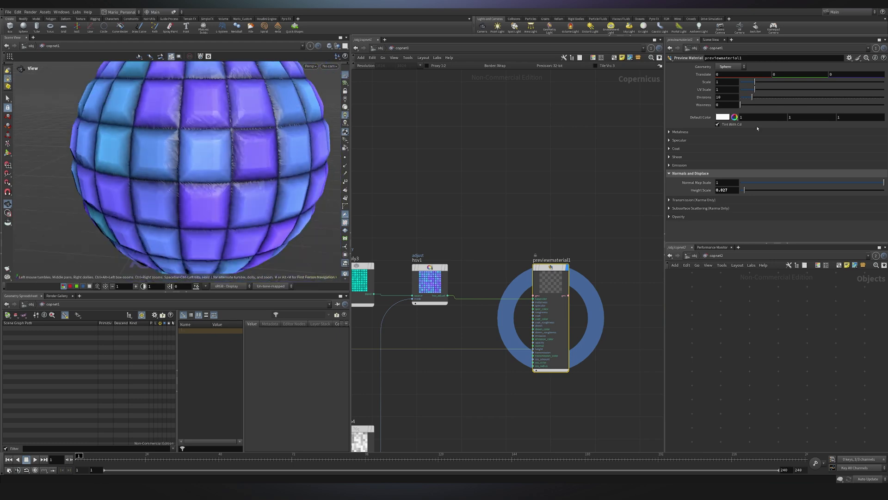
Set the preview sphere's Divisions to 200.
{"action": "left_click", "coordinate": [727, 97]}
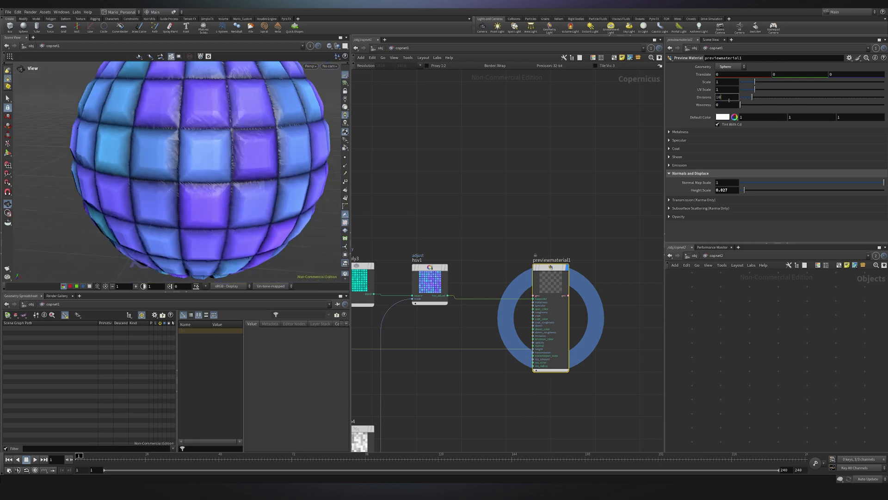
{"action": "type", "text": "200"}
{"action": "key", "text": "Return"}
Insert a Null node between hsv1 and the preview material and name it BC.
{"action": "key", "text": "Tab"}
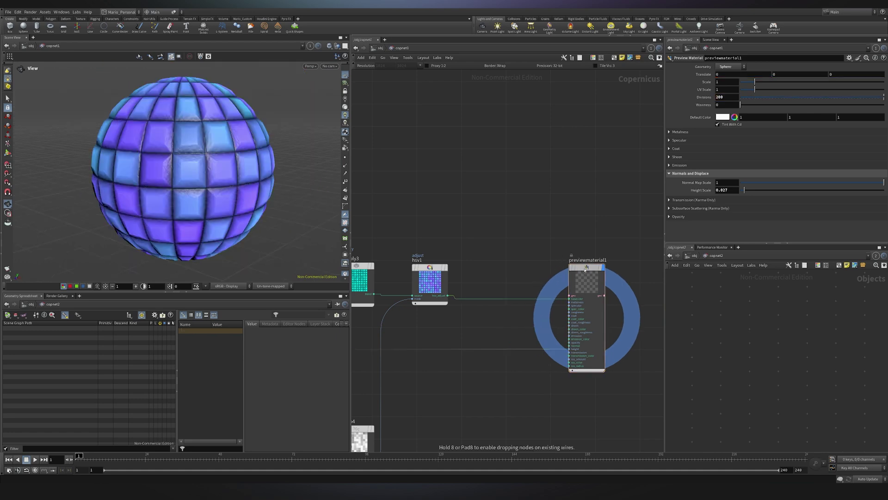
{"action": "type", "text": "nu"}
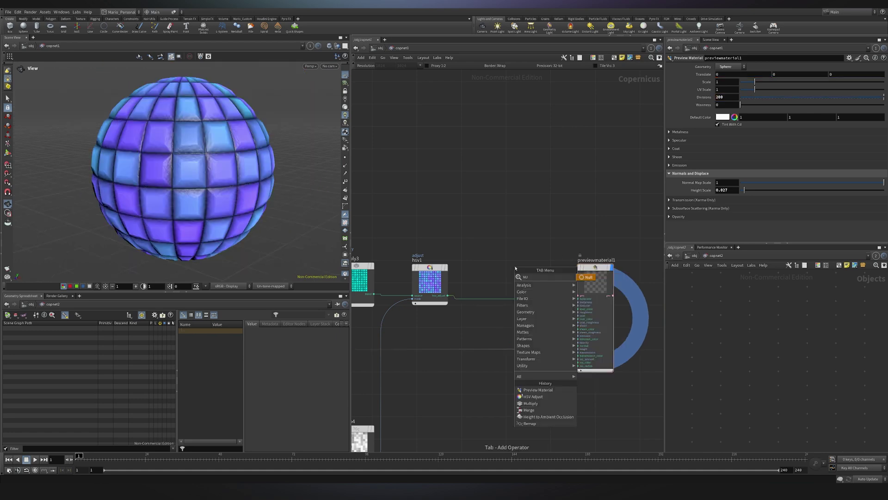
{"action": "key", "text": "Return"}
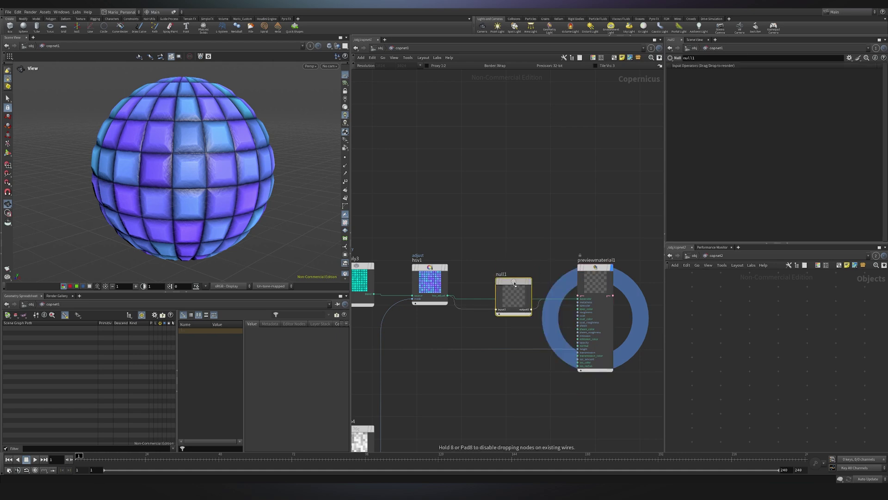
{"action": "left_click", "coordinate": [517, 280]}
{"action": "key", "text": "Caps_Lock"}
{"action": "type", "text": "BC"}
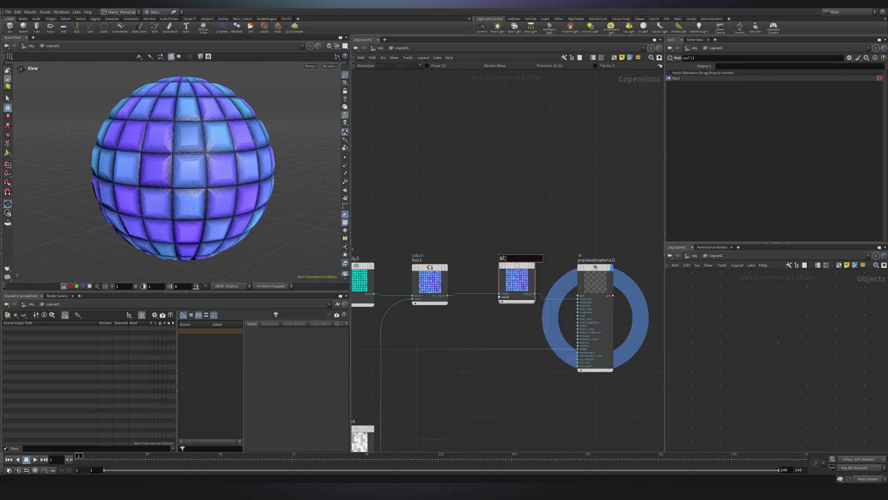
{"action": "key", "text": "Return"}
Color the OUT_HEIGHT and BC null nodes yellow.
{"action": "scroll", "coordinate": [512, 267], "scroll_direction": "down", "scroll_amount": 1}
{"action": "scroll", "coordinate": [513, 267], "scroll_direction": "down", "scroll_amount": 5}
{"action": "middle_click_drag", "start_coordinate": [513, 267], "coordinate": [612, 280]}
{"action": "scroll", "coordinate": [476, 239], "scroll_direction": "up", "scroll_amount": 2}
{"action": "left_click_drag", "start_coordinate": [477, 235], "coordinate": [501, 283], "text": "shift"}
{"action": "key", "text": "c"}
{"action": "key", "text": "ctrl+z"}
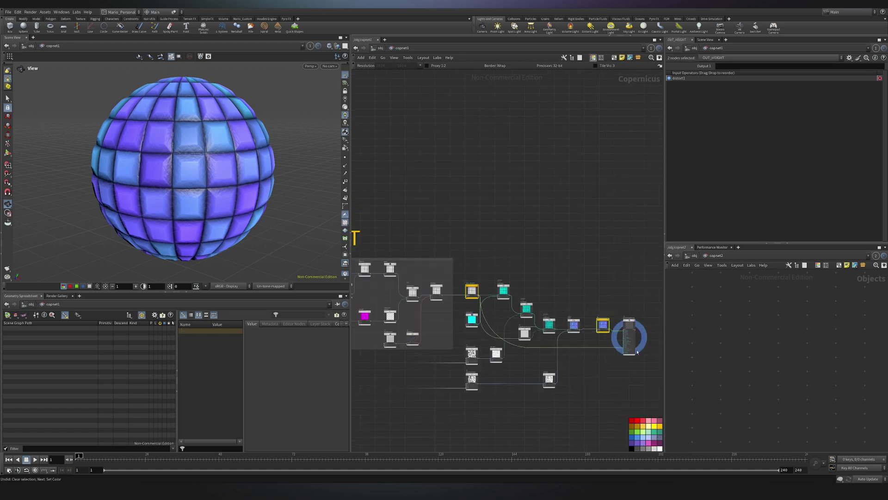
{"action": "scroll", "coordinate": [620, 371], "scroll_direction": "up", "scroll_amount": 5}
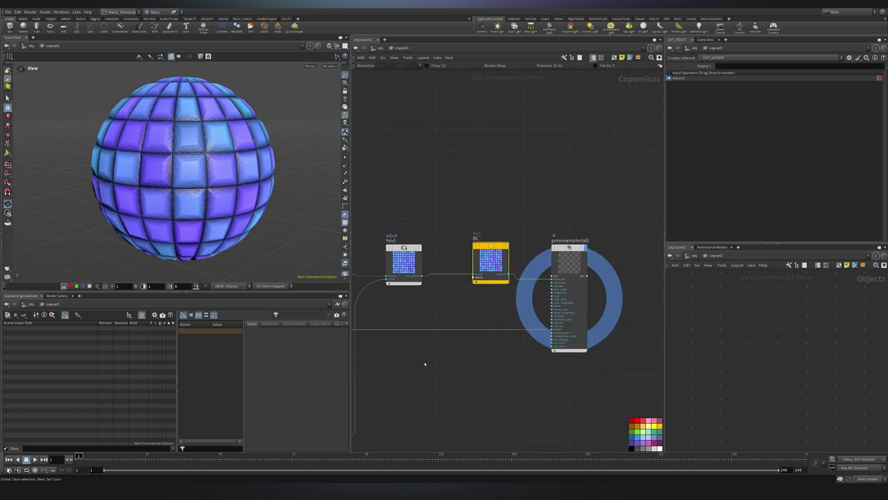
Add a Fractal Noise node below randommono3 and display it.
{"action": "scroll", "coordinate": [434, 370], "scroll_direction": "down", "scroll_amount": 5}
{"action": "middle_click_drag", "start_coordinate": [434, 371], "coordinate": [588, 265]}
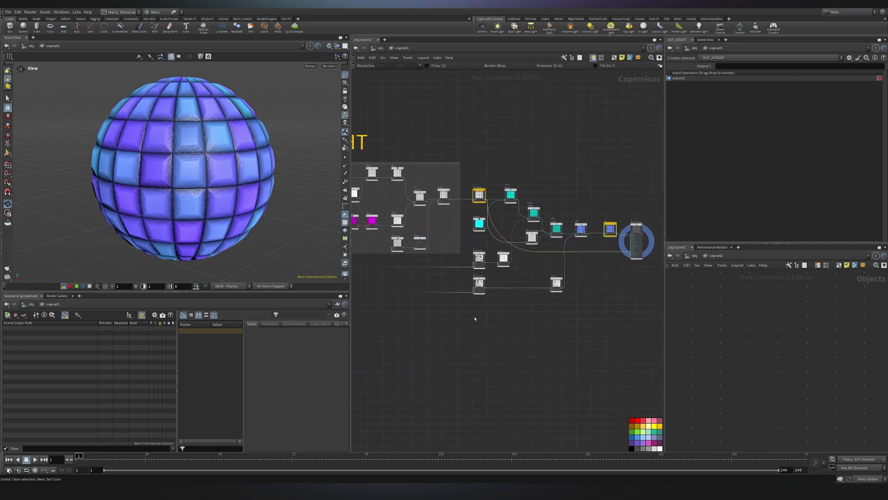
{"action": "key", "text": "Tab"}
{"action": "type", "text": "fra"}
{"action": "key", "text": "Return"}
{"action": "key", "text": "Return"}
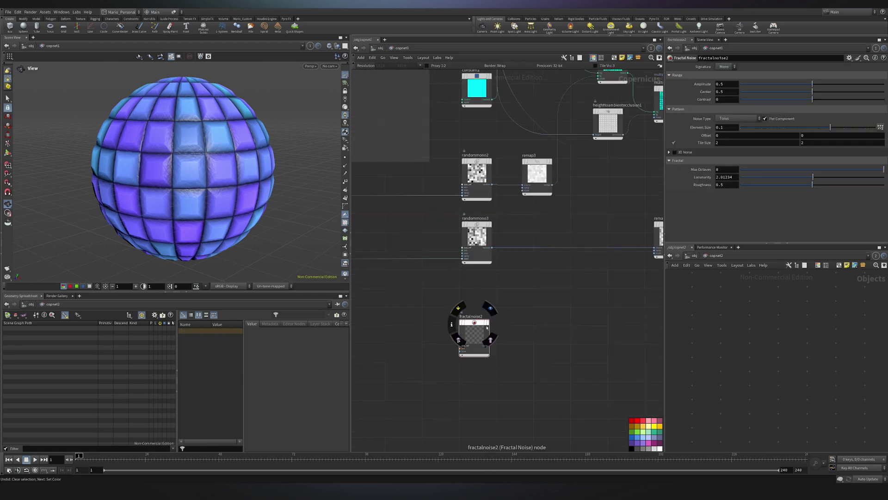
{"action": "left_click", "coordinate": [490, 308]}
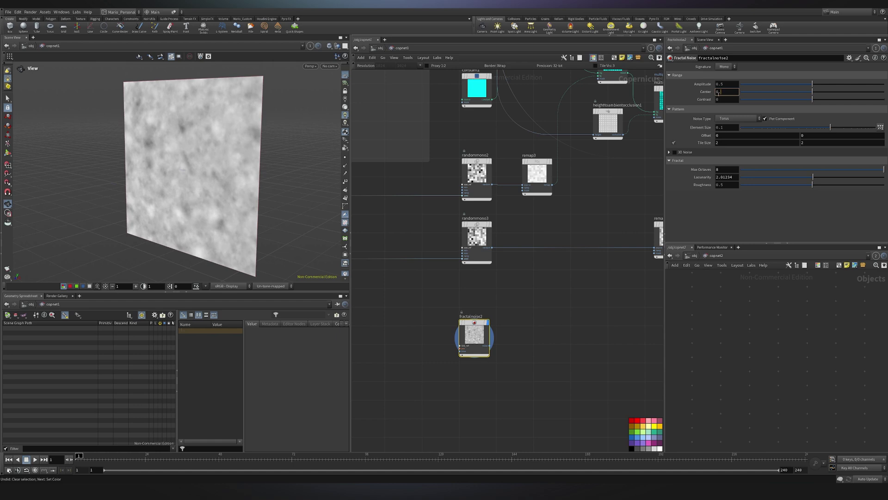
Set the new Fractal Noise node's Center to 0.034.
{"action": "left_click", "coordinate": [719, 94]}
{"action": "type", "text": "0.034"}
{"action": "key", "text": "Return"}
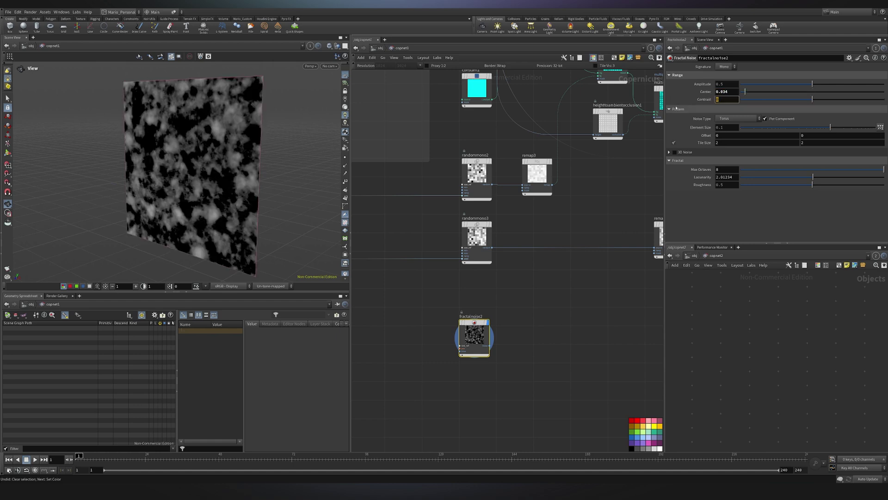
Set fractalnoise2's Contrast to -0.33, Element Size to 0.19 and Roughness to 0.18, and align the node beneath randommono3.
{"action": "key", "text": "Tab"}
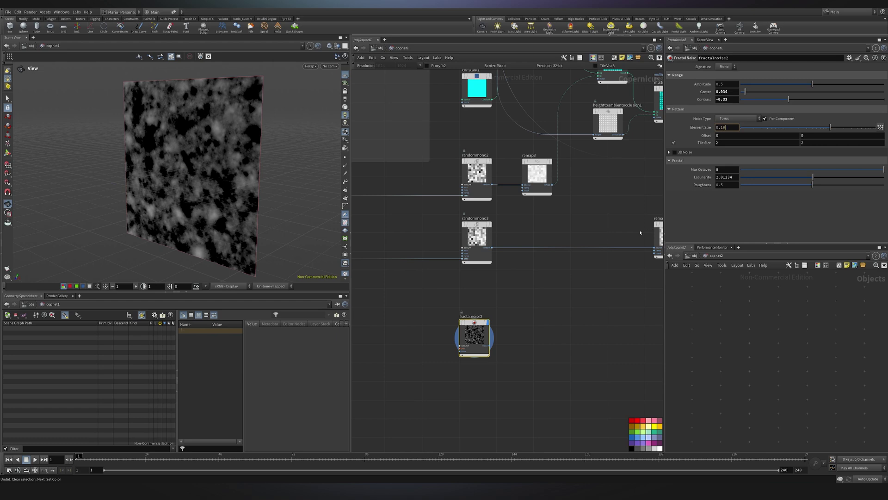
{"action": "type", "text": "0.19"}
{"action": "left_click", "coordinate": [722, 185]}
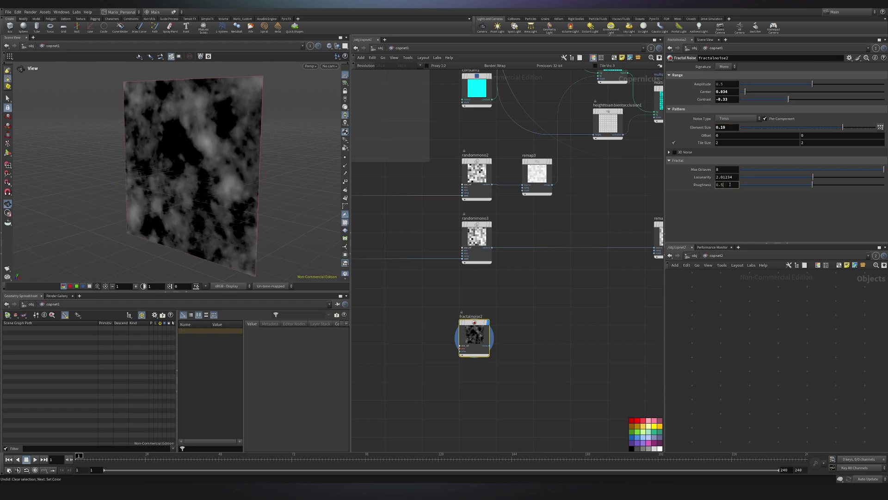
{"action": "left_click_drag", "start_coordinate": [479, 332], "coordinate": [481, 353]}
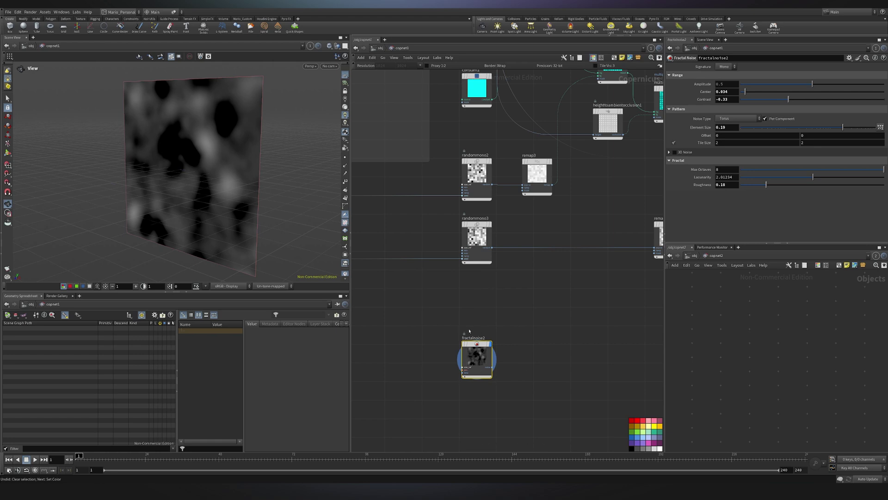
Add a UV Sample node beside fractalnoise2.
{"action": "key", "text": "Tab"}
{"action": "type", "text": "u"}
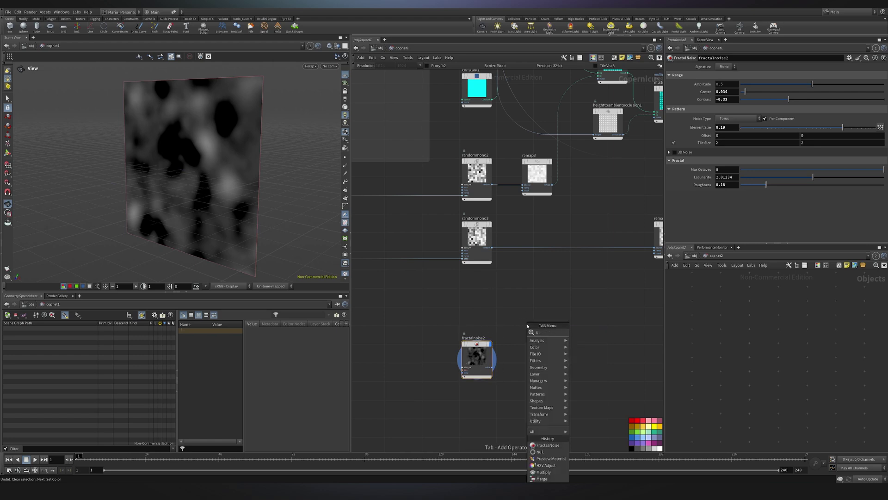
{"action": "type", "text": "v"}
{"action": "key", "text": "Return"}
{"action": "left_click", "coordinate": [527, 326]}
{"action": "scroll", "coordinate": [513, 373], "scroll_direction": "up", "scroll_amount": 3}
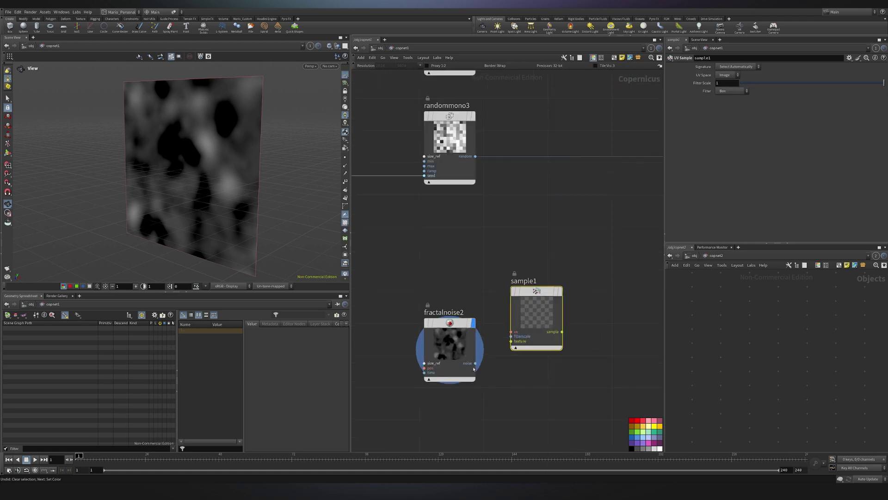
Wire fractalnoise2 into sample1's texture input and the tile UVs from the HEIGHT network into its uv input, and display the sampled noise.
{"action": "left_click", "coordinate": [475, 363]}
{"action": "scroll", "coordinate": [509, 301], "scroll_direction": "down", "scroll_amount": 4}
{"action": "scroll", "coordinate": [531, 254], "scroll_direction": "up", "scroll_amount": 2}
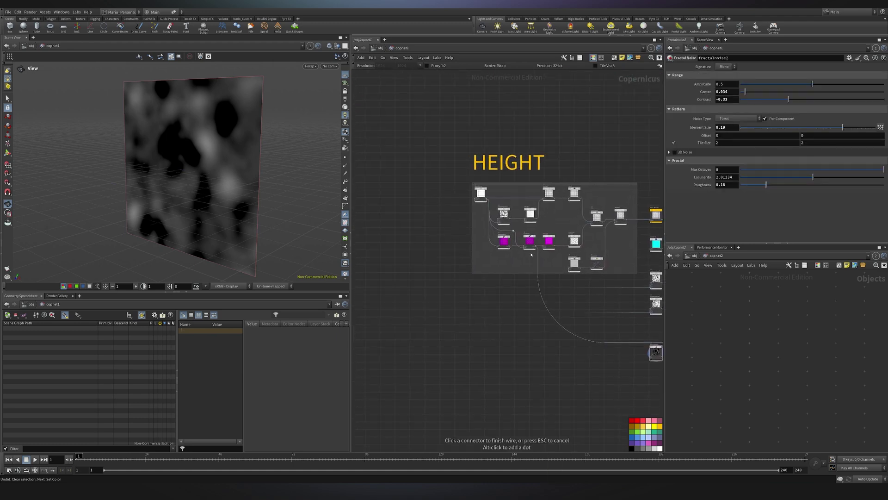
{"action": "scroll", "coordinate": [531, 254], "scroll_direction": "up", "scroll_amount": 8}
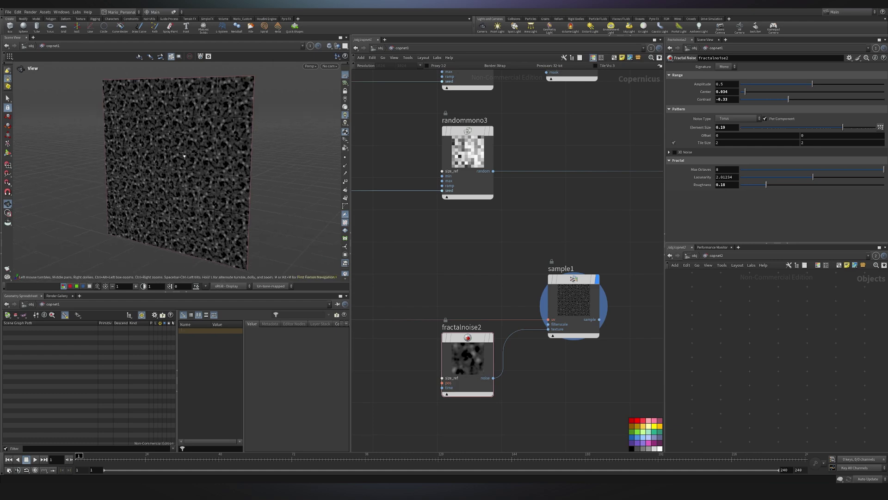
{"action": "scroll", "coordinate": [184, 156], "scroll_direction": "up", "scroll_amount": 6}
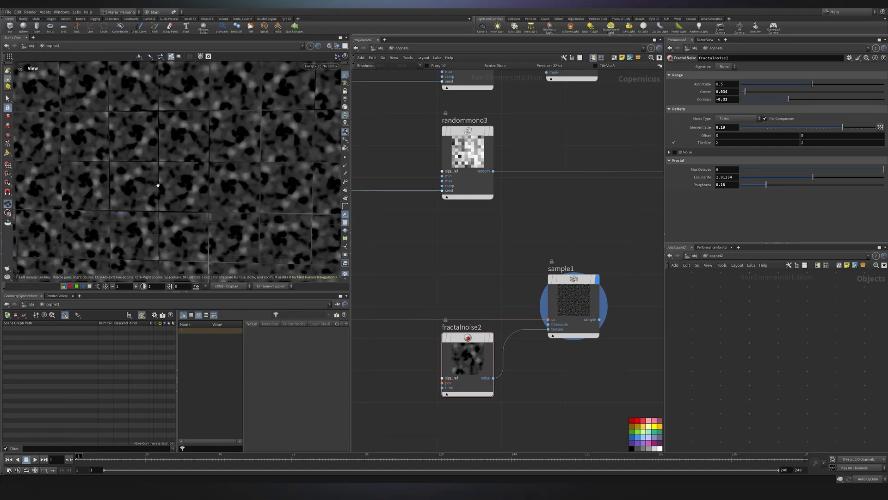
{"action": "scroll", "coordinate": [295, 182], "scroll_direction": "down", "scroll_amount": 5}
Add a Remap node after sample1, display it, and set its Output Max to about 0.6.
{"action": "middle_click_drag", "start_coordinate": [657, 324], "coordinate": [524, 314]}
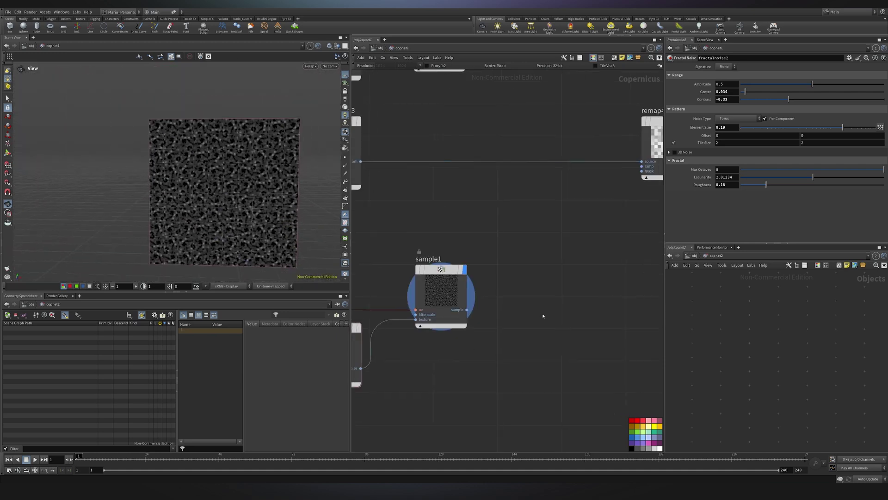
{"action": "key", "text": "Tab"}
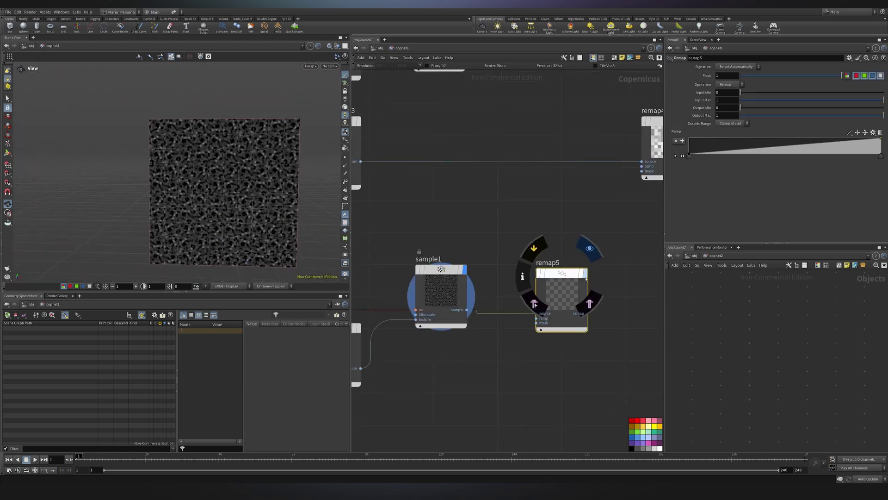
{"action": "left_click", "coordinate": [588, 251]}
{"action": "left_click_drag", "start_coordinate": [555, 276], "coordinate": [561, 273]}
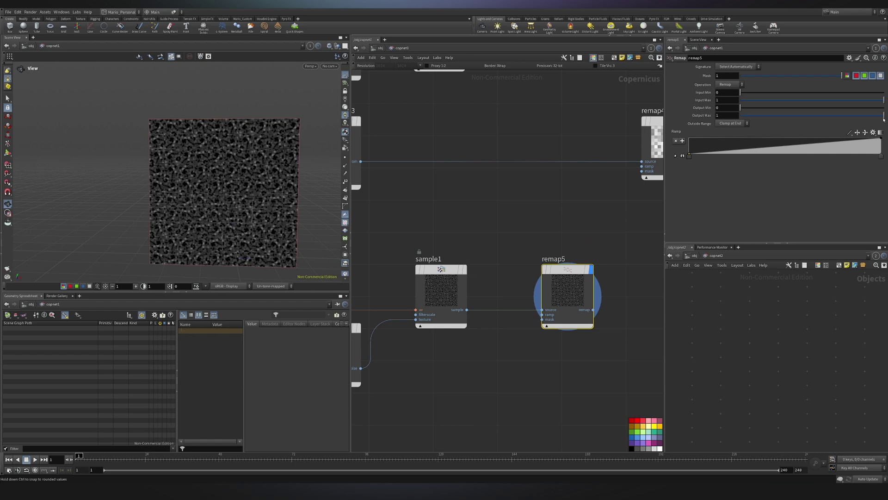
{"action": "left_click_drag", "start_coordinate": [880, 116], "coordinate": [840, 118]}
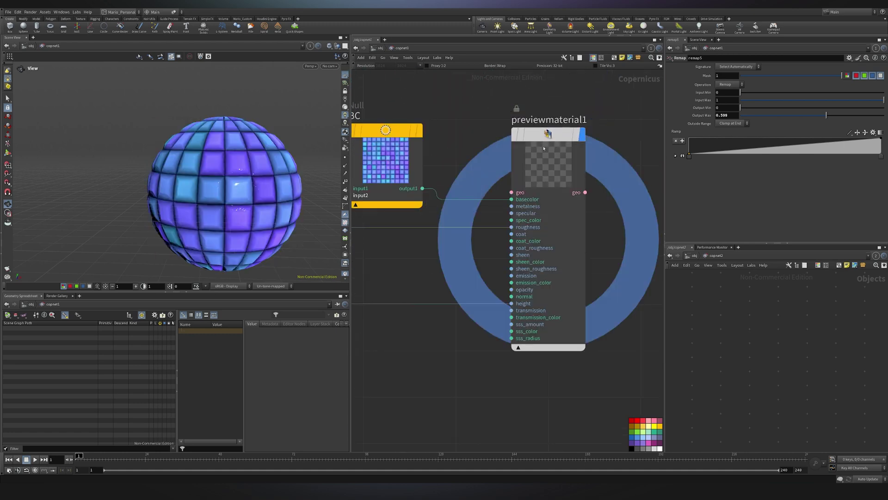
Preview remap5 as the preview material's roughness and set the remap's Output Min to about 0.382.
{"action": "left_click", "coordinate": [544, 148]}
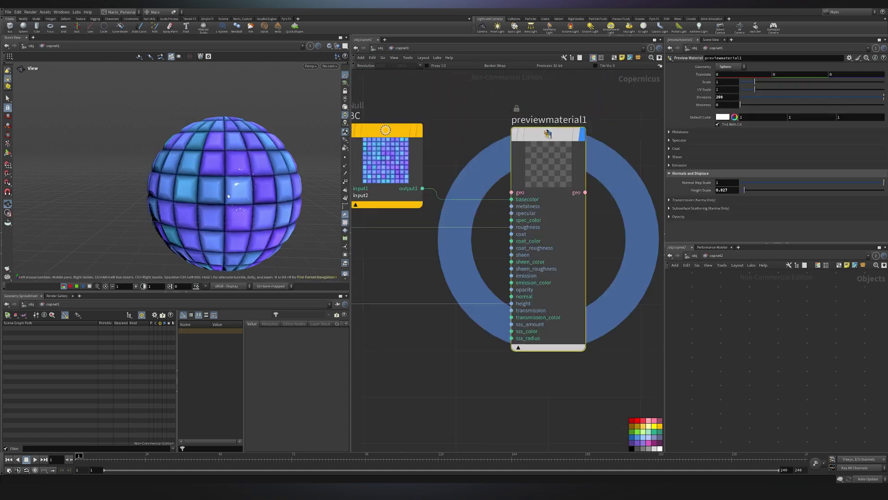
{"action": "scroll", "coordinate": [258, 186], "scroll_direction": "up", "scroll_amount": 5}
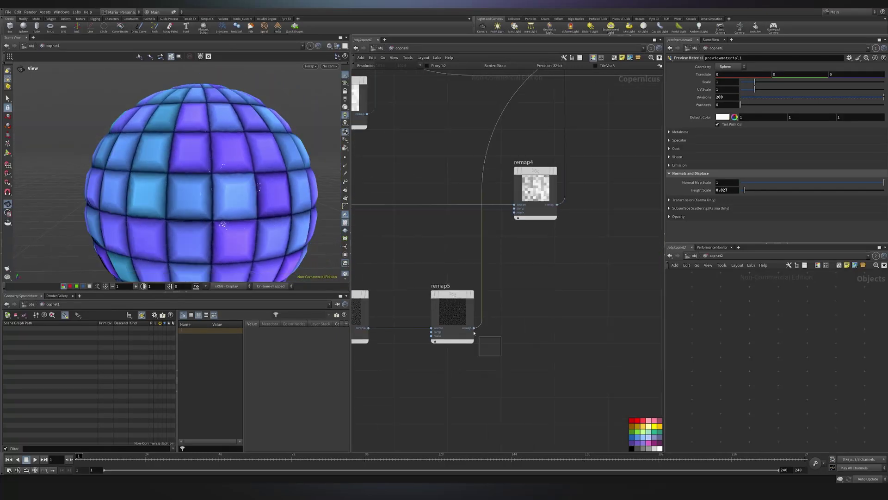
{"action": "left_click", "coordinate": [474, 332]}
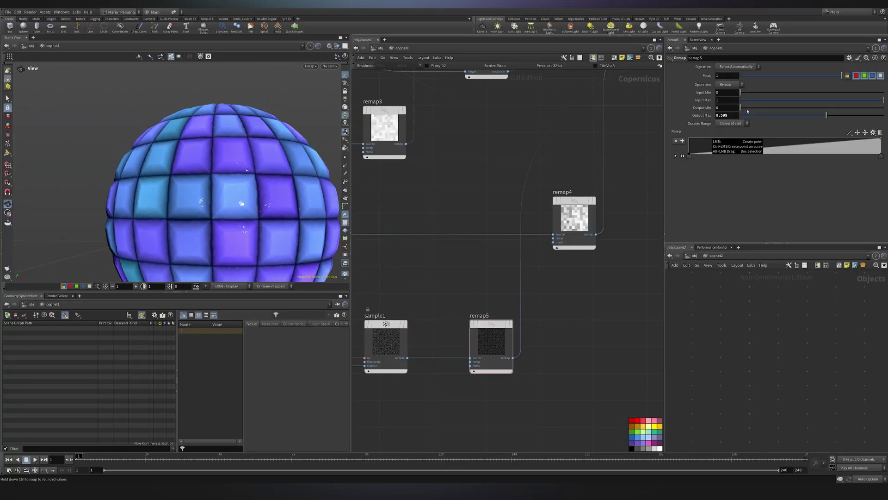
{"action": "mouse_move", "coordinate": [741, 108]}
{"action": "left_mouse_down"}
{"action": "mouse_move", "coordinate": [814, 121]}
{"action": "mouse_move", "coordinate": [795, 121]}
{"action": "left_mouse_up"}
{"action": "left_click_drag", "start_coordinate": [224, 191], "coordinate": [542, 319]}
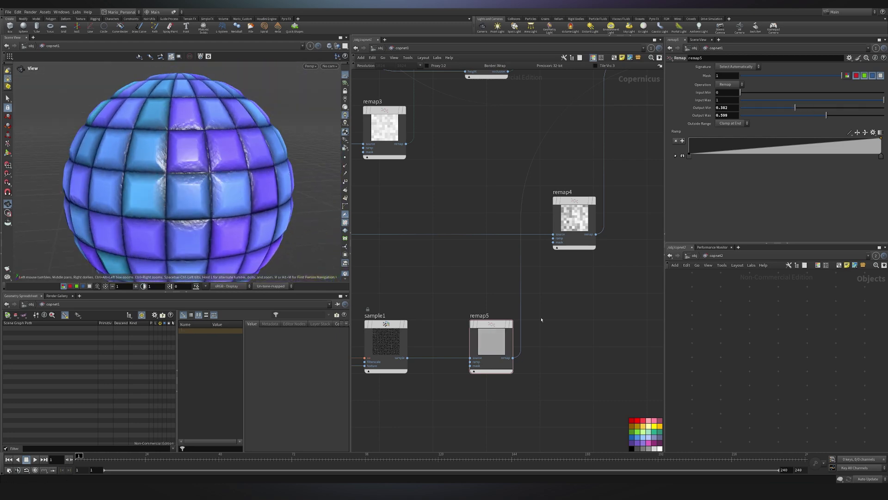
Insert a copy of the yellow BC null after remap5 and rename it ROUGH.
{"action": "scroll", "coordinate": [549, 320], "scroll_direction": "down", "scroll_amount": 5}
{"action": "middle_click_drag", "start_coordinate": [549, 320], "coordinate": [558, 278]}
{"action": "scroll", "coordinate": [561, 280], "scroll_direction": "up", "scroll_amount": 4}
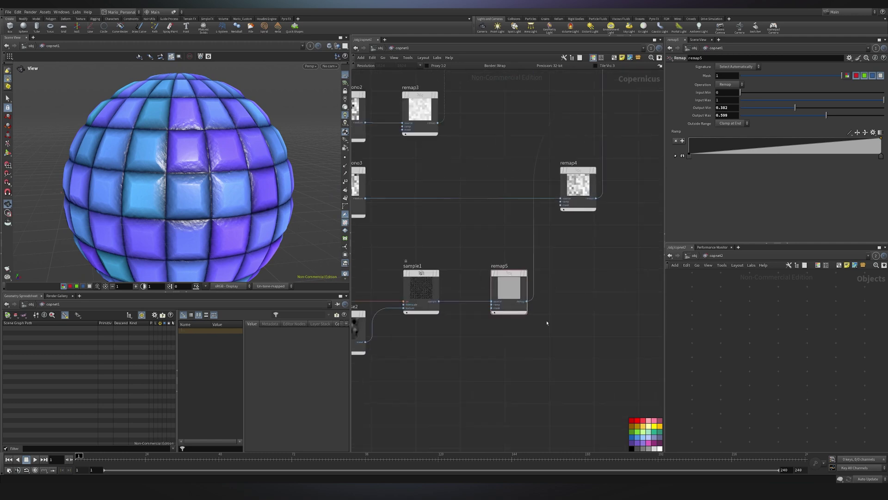
{"action": "scroll", "coordinate": [504, 336], "scroll_direction": "down", "scroll_amount": 4}
{"action": "left_click_drag", "start_coordinate": [515, 353], "coordinate": [417, 332]}
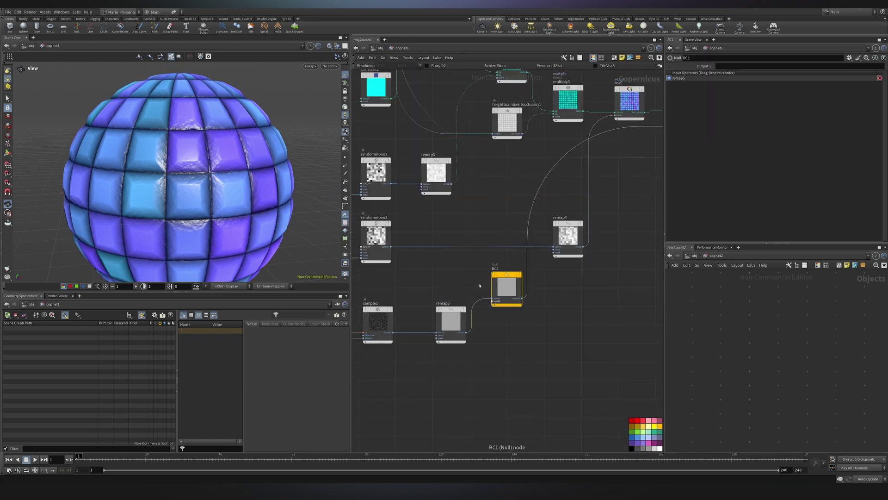
{"action": "left_click_drag", "start_coordinate": [507, 288], "coordinate": [506, 319]}
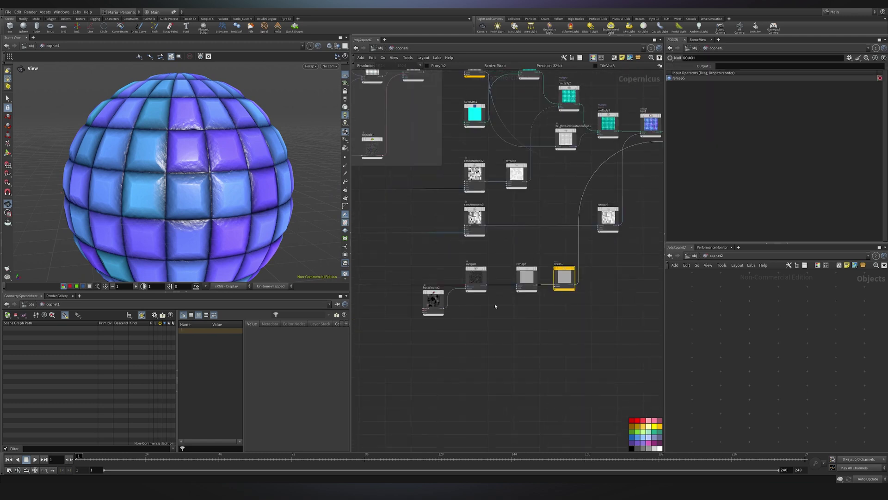
Add a Height to Normal node fed by OUT_HEIGHT and connect it to the preview material's normal input.
{"action": "key", "text": "Tab"}
{"action": "type", "text": "HTN"}
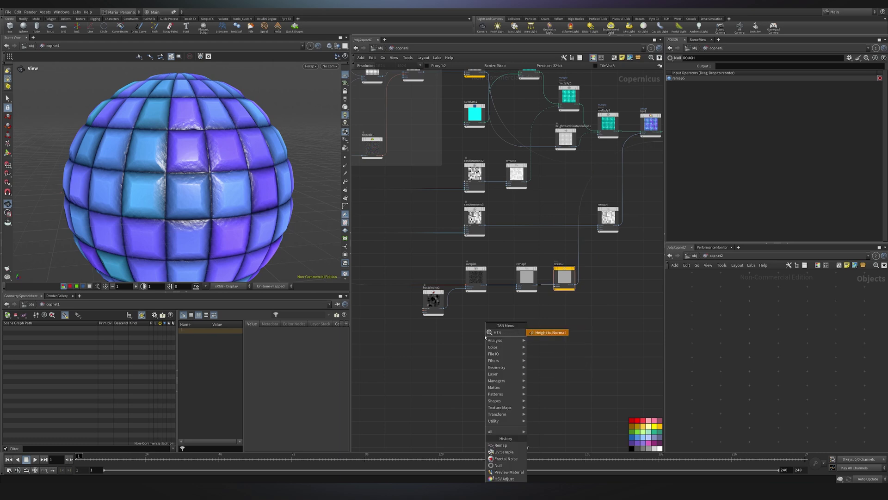
{"action": "key", "text": "Return"}
{"action": "scroll", "coordinate": [509, 301], "scroll_direction": "down", "scroll_amount": 5}
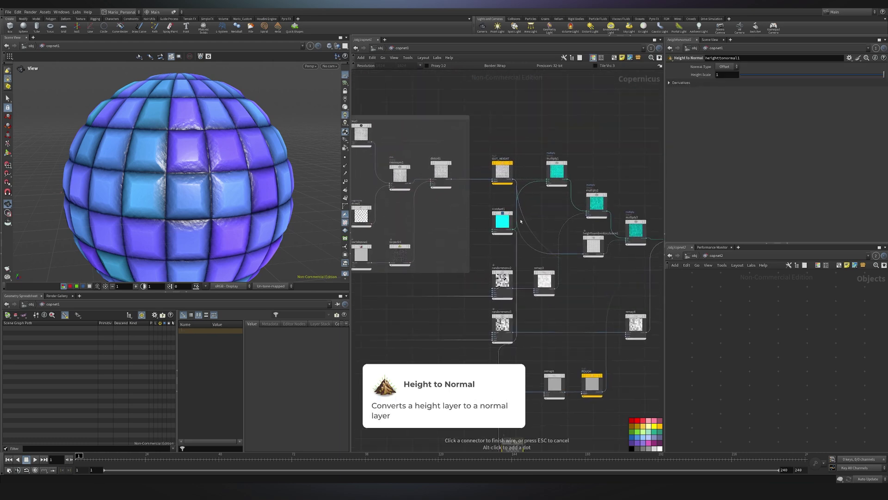
{"action": "left_click", "coordinate": [520, 287]}
{"action": "scroll", "coordinate": [519, 289], "scroll_direction": "up", "scroll_amount": 5}
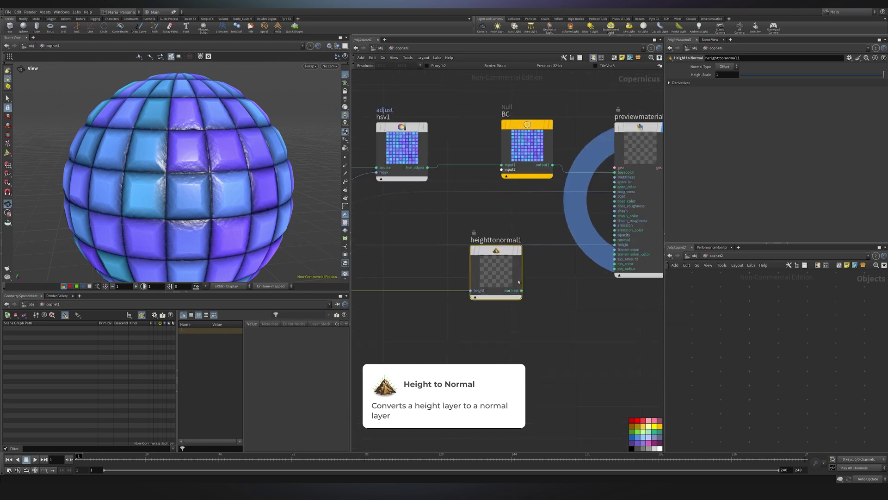
{"action": "left_click_drag", "start_coordinate": [521, 291], "coordinate": [615, 239]}
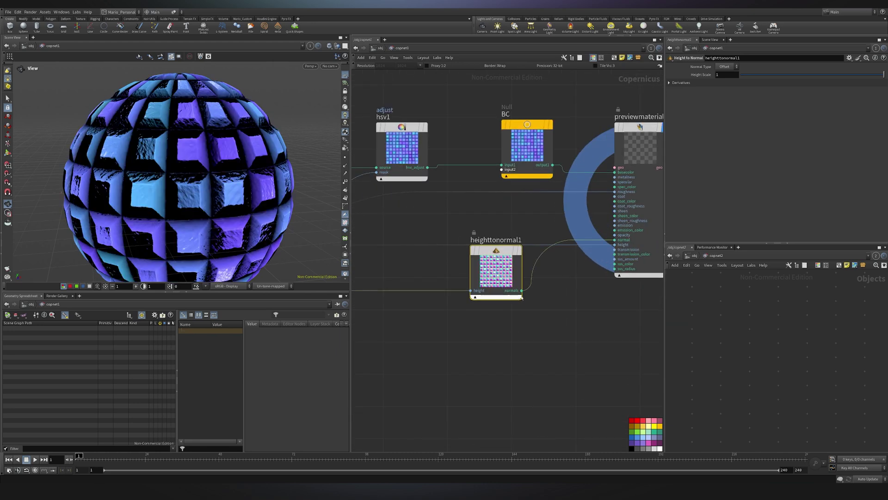
Lower the preview material's Normal Map Scale to about 0.008 and check the sphere from another angle.
{"action": "scroll", "coordinate": [558, 314], "scroll_direction": "down", "scroll_amount": 3}
{"action": "left_click", "coordinate": [569, 229]}
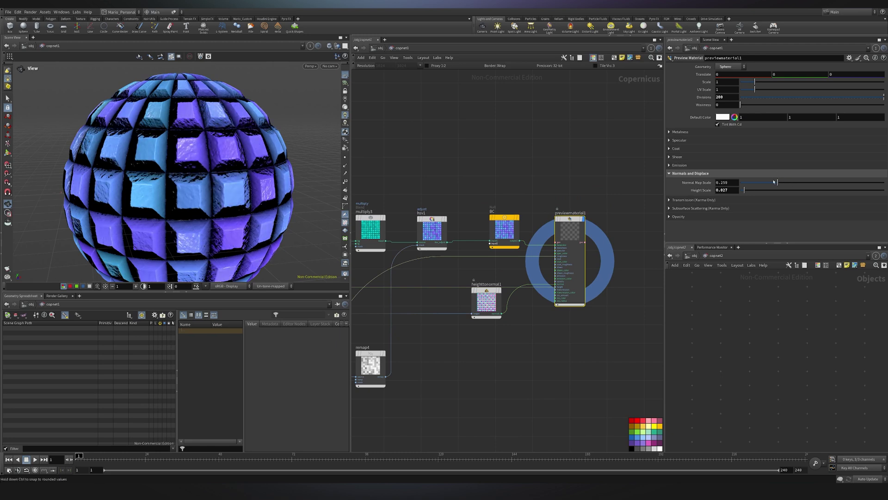
{"action": "left_click_drag", "start_coordinate": [790, 183], "coordinate": [739, 182]}
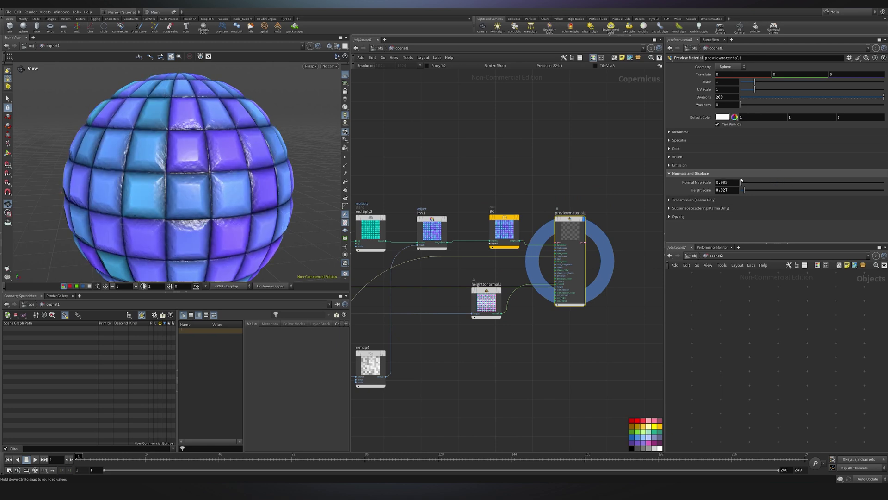
{"action": "left_click_drag", "start_coordinate": [741, 180], "coordinate": [741, 180]}
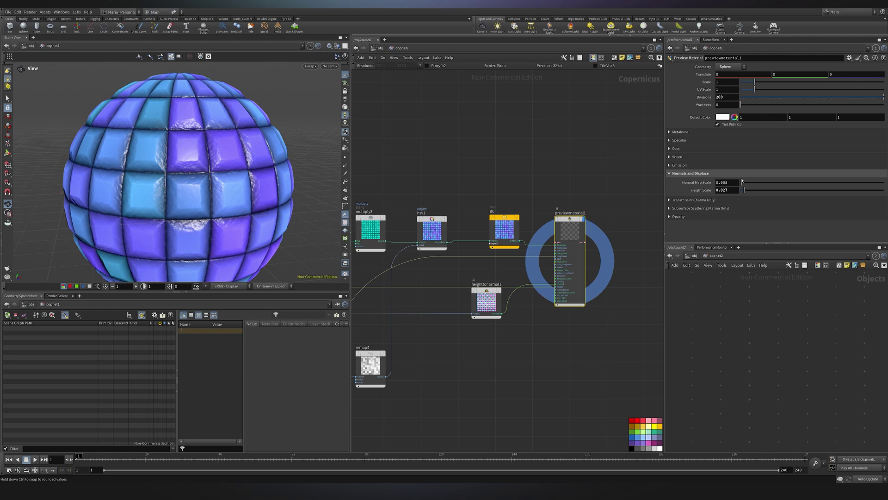
{"action": "left_click_drag", "start_coordinate": [216, 199], "coordinate": [199, 211]}
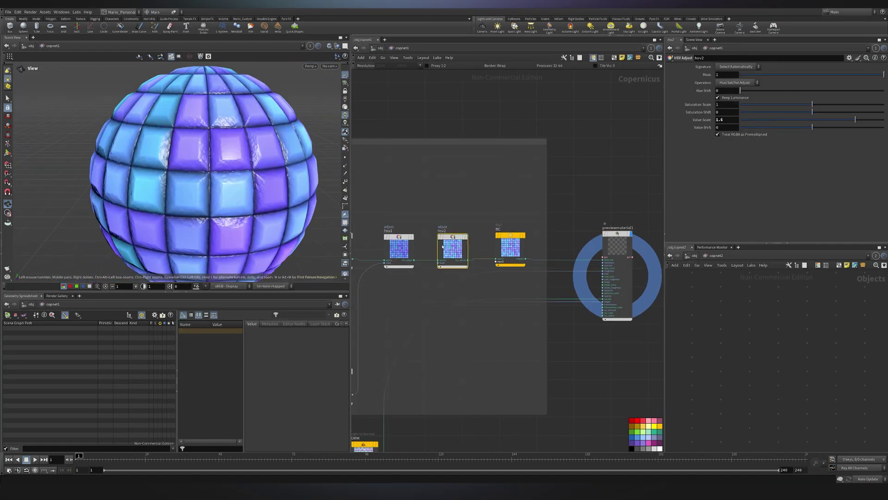
Toggle the bypass on hsv2 off and on to compare the base color with and without its value adjustment.
{"action": "left_click_drag", "start_coordinate": [428, 213], "coordinate": [479, 290]}
{"action": "scroll", "coordinate": [407, 267], "scroll_direction": "up", "scroll_amount": 4}
{"action": "left_click", "coordinate": [463, 216]}
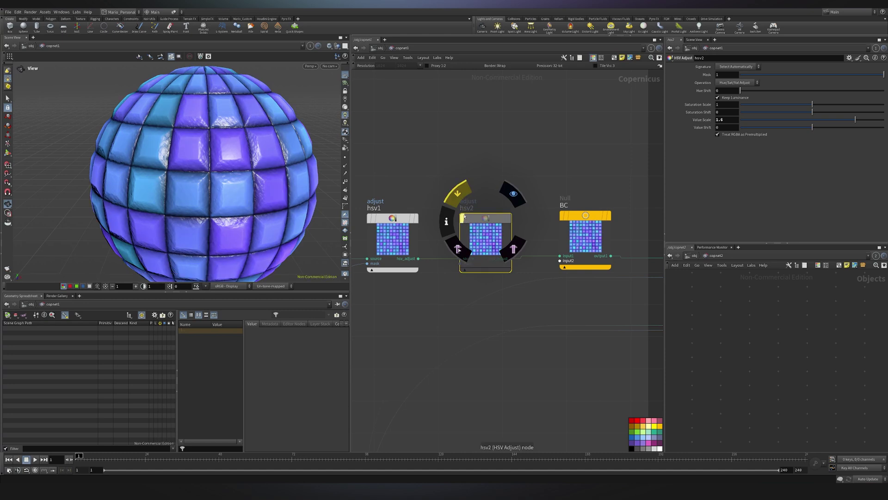
{"action": "left_click", "coordinate": [463, 217]}
{"action": "scroll", "coordinate": [486, 327], "scroll_direction": "down", "scroll_amount": 6}
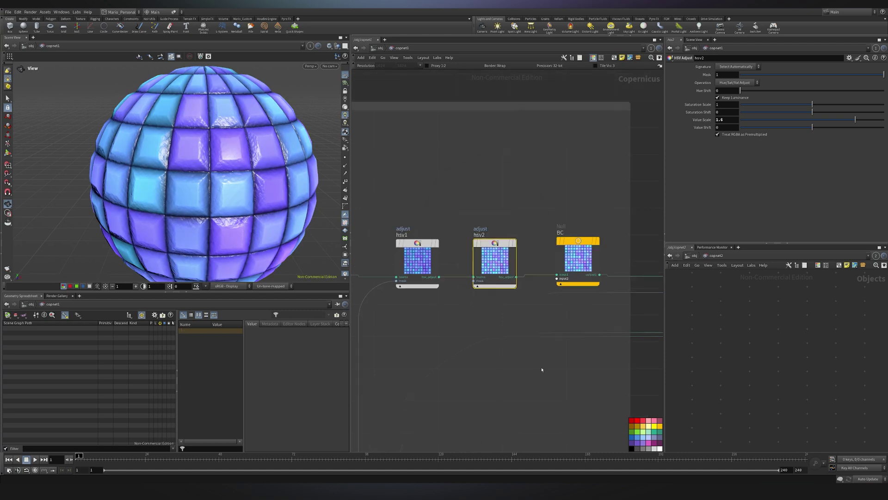